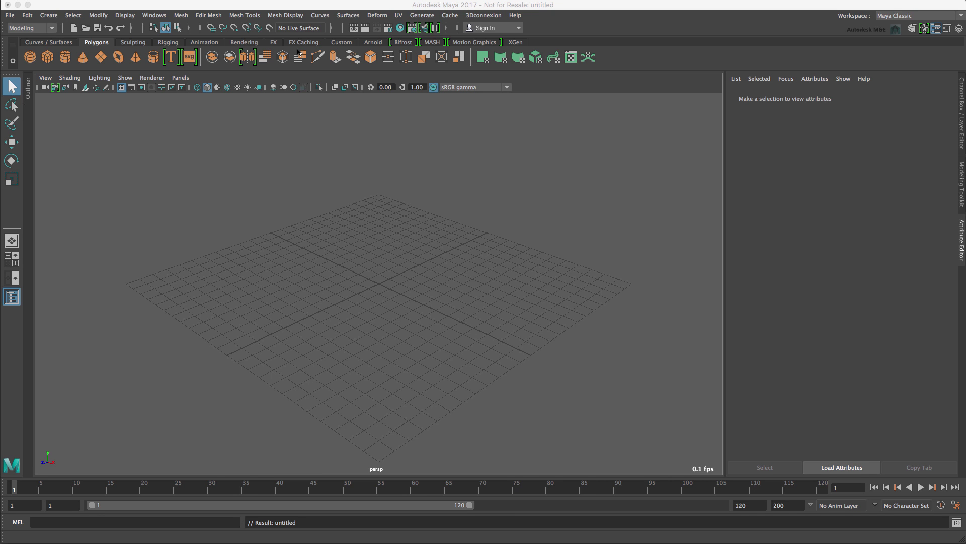
Step: Look through the Rigging, Animation, FX and Rendering menu sets, and return to the Modeling menu set
{"action": "left_click", "coordinate": [29, 28]}
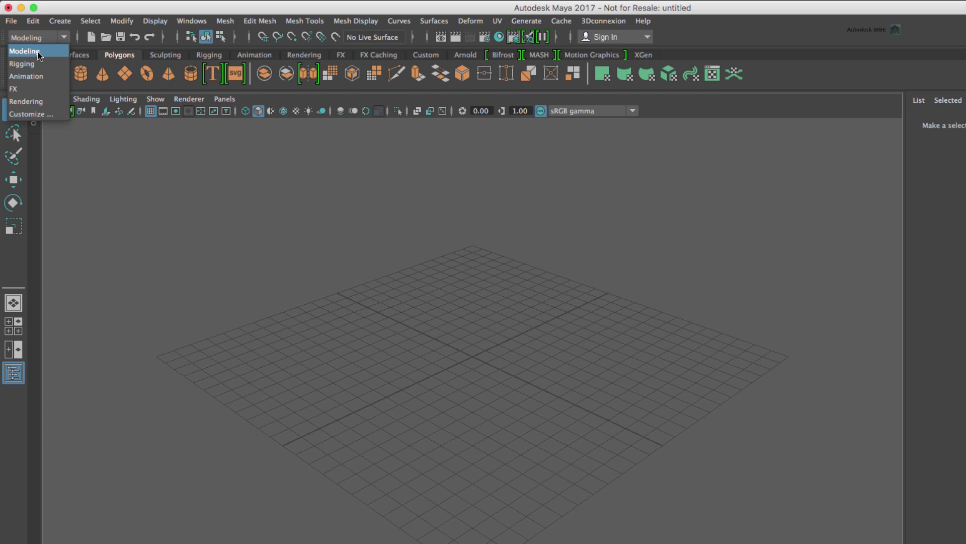
{"action": "left_click", "coordinate": [38, 62]}
{"action": "left_click", "coordinate": [25, 36]}
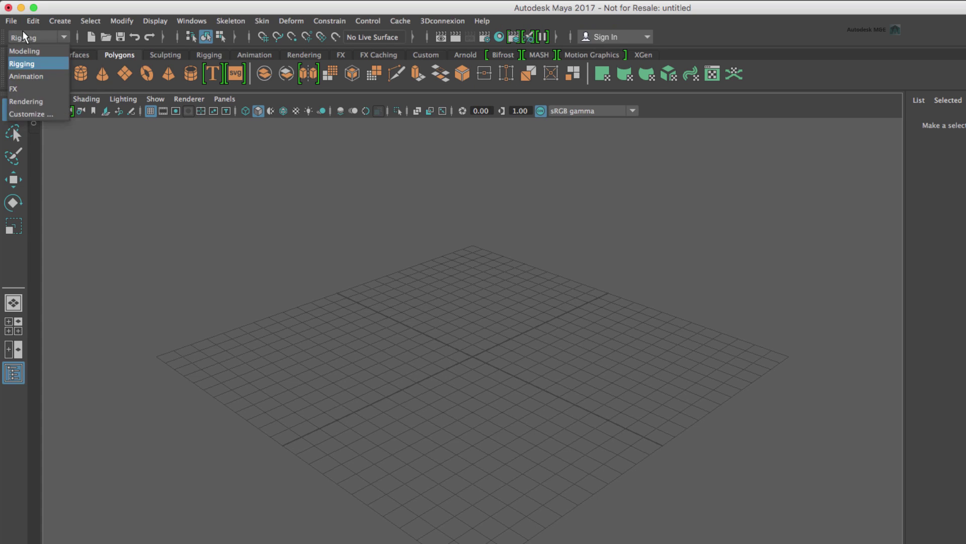
{"action": "left_click", "coordinate": [38, 77]}
{"action": "left_click", "coordinate": [29, 38]}
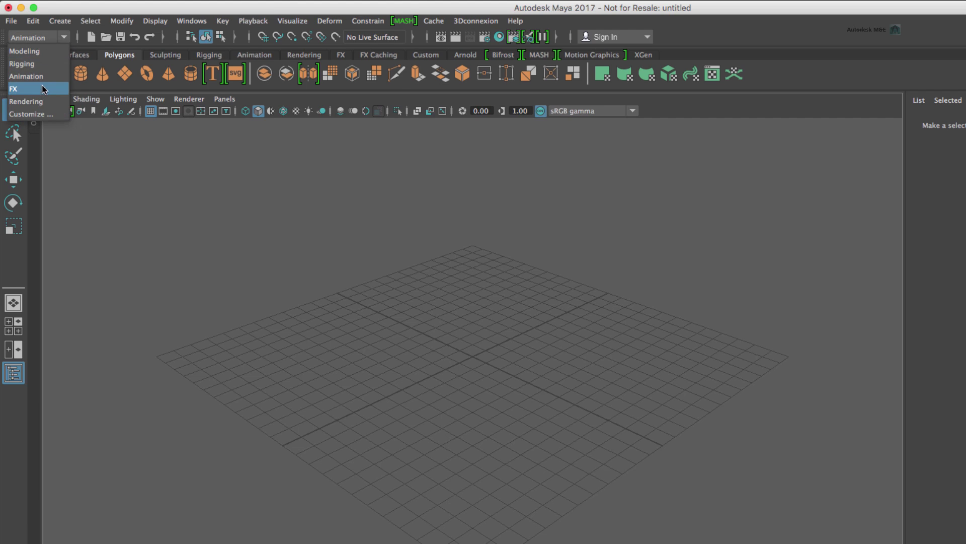
{"action": "left_click", "coordinate": [20, 89]}
{"action": "left_click", "coordinate": [27, 37]}
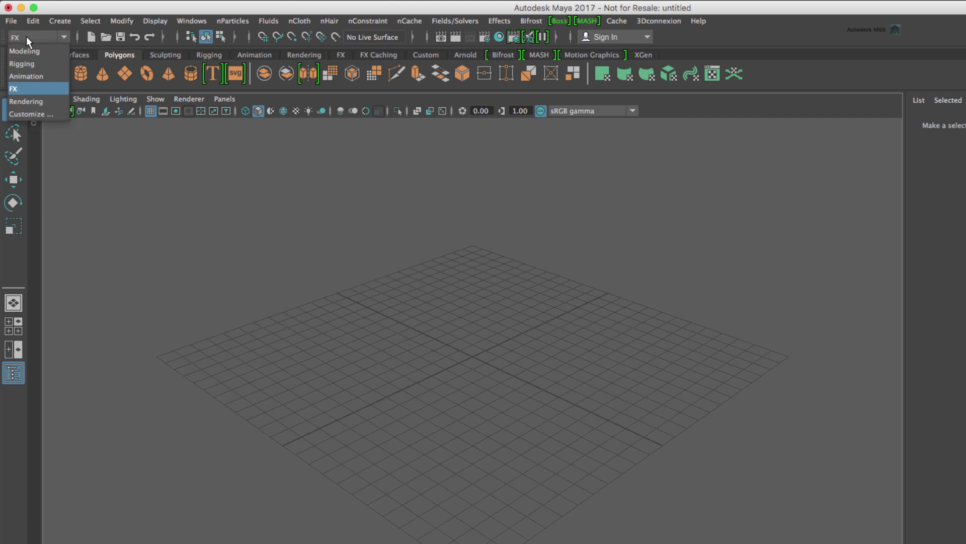
{"action": "left_click", "coordinate": [31, 100]}
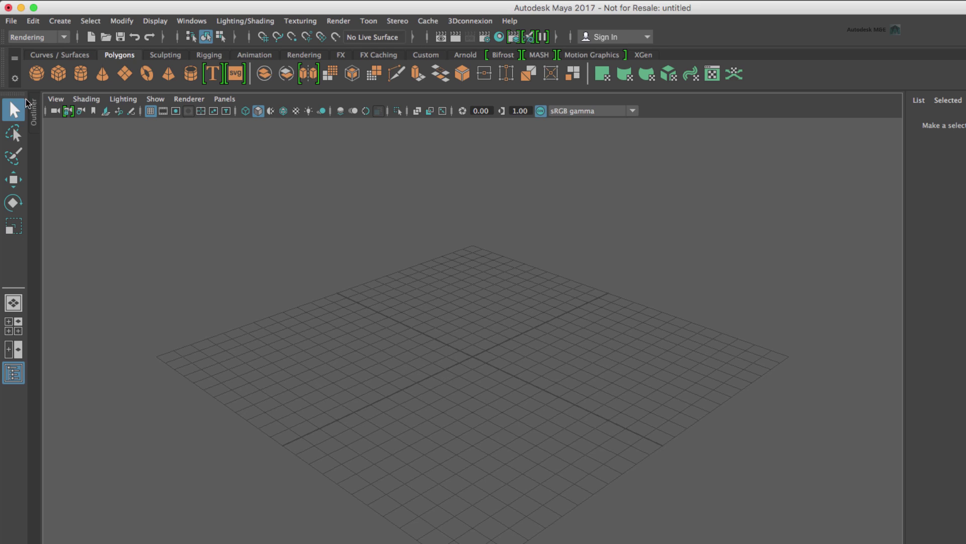
{"action": "left_click", "coordinate": [29, 35]}
{"action": "left_click", "coordinate": [28, 49]}
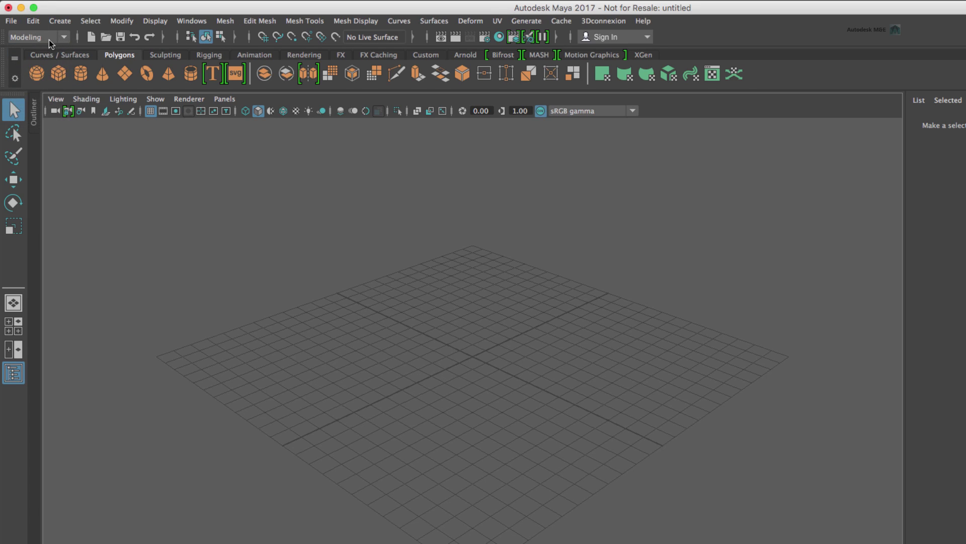
Step: Create a polygon cube with default settings at the center of the grid
{"action": "left_click", "coordinate": [108, 56]}
{"action": "left_click", "coordinate": [59, 71]}
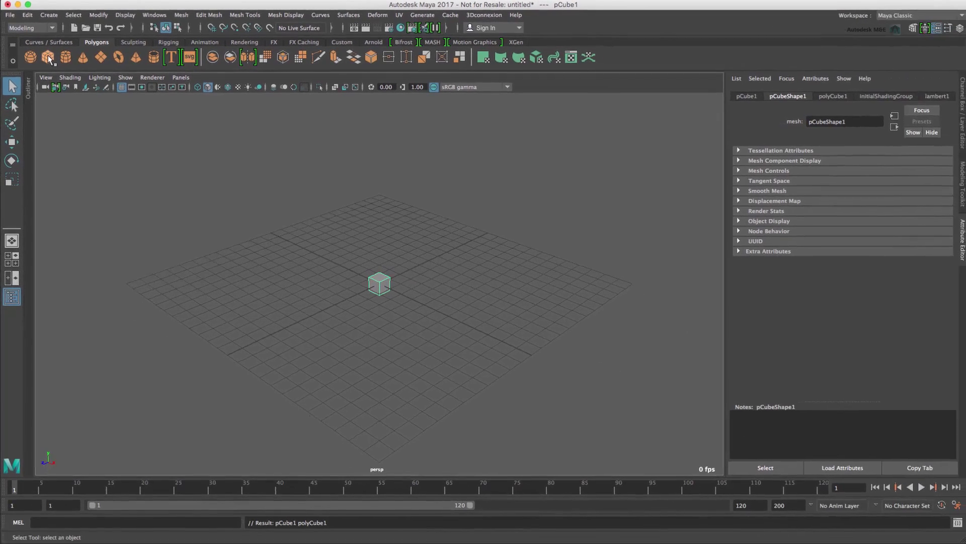
Step: Review the creation options for a polygon cube and close them without creating another one
{"action": "left_click", "coordinate": [49, 15]}
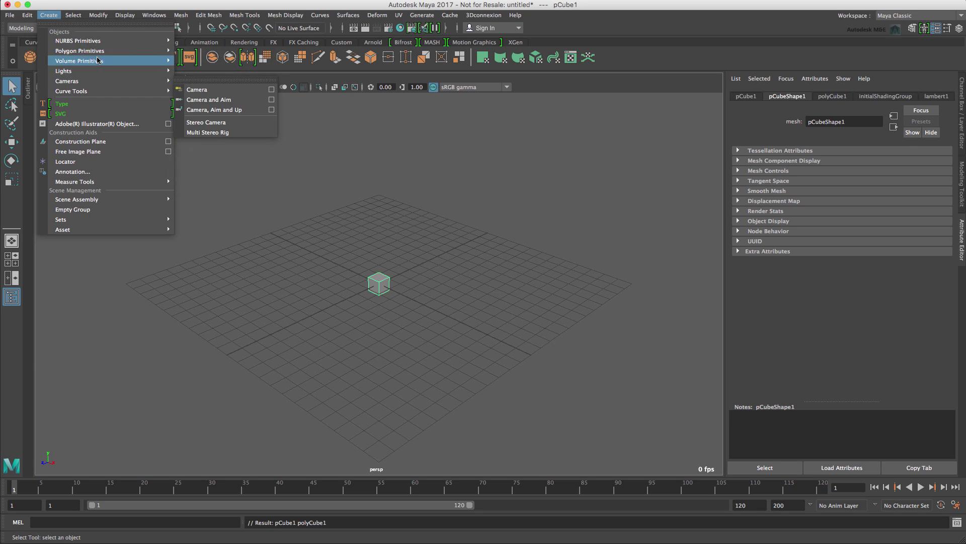
{"action": "mouse_move", "coordinate": [123, 51]}
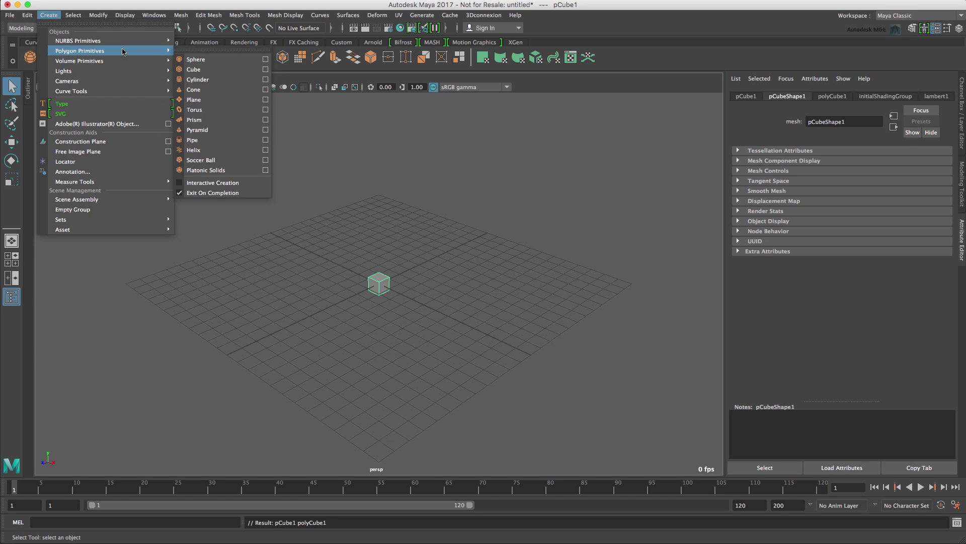
{"action": "left_click", "coordinate": [266, 69]}
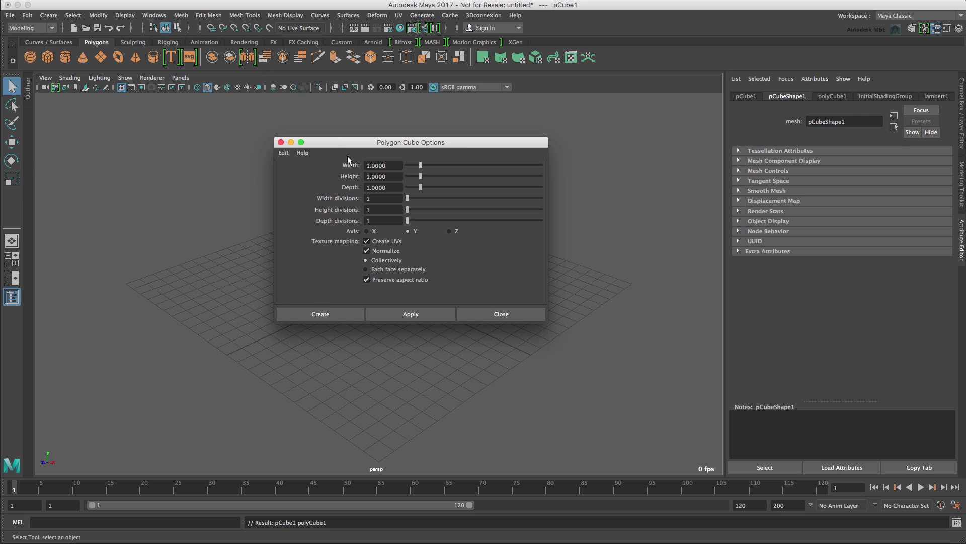
{"action": "left_click_drag", "start_coordinate": [375, 143], "coordinate": [353, 143]}
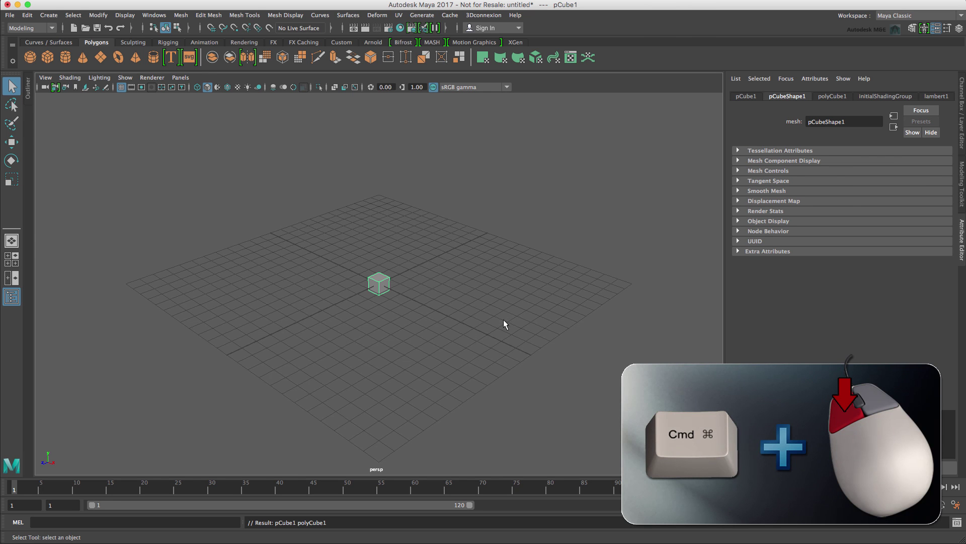
Step: Orbit, pan and zoom the perspective view around the cube
{"action": "left_click_drag", "start_coordinate": [504, 322], "coordinate": [423, 332], "text": "super"}
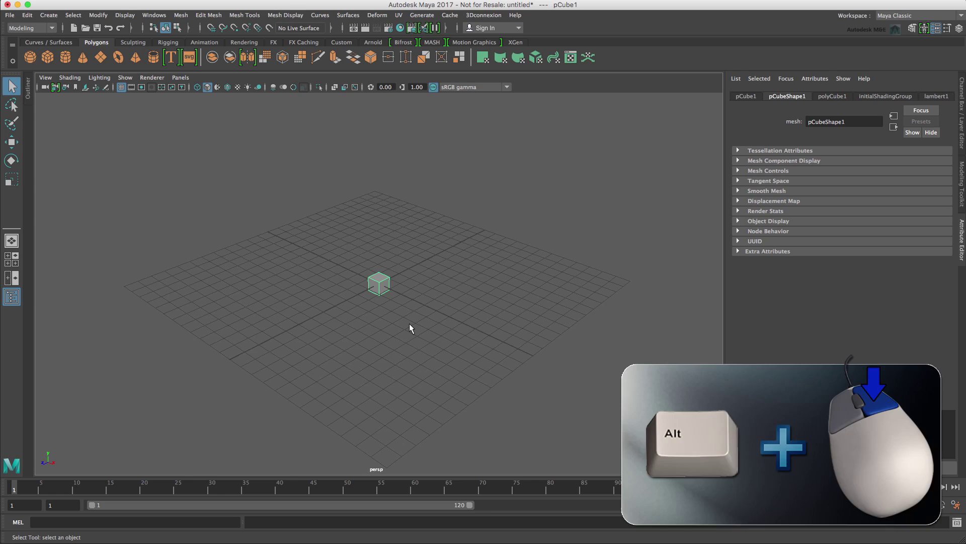
{"action": "middle_click_drag", "start_coordinate": [410, 323], "coordinate": [510, 256], "text": "alt"}
{"action": "right_click_drag", "start_coordinate": [509, 257], "coordinate": [326, 361], "text": "alt"}
{"action": "scroll", "coordinate": [548, 341], "scroll_direction": "up", "scroll_amount": 5}
{"action": "scroll", "coordinate": [592, 337], "scroll_direction": "down", "scroll_amount": 5}
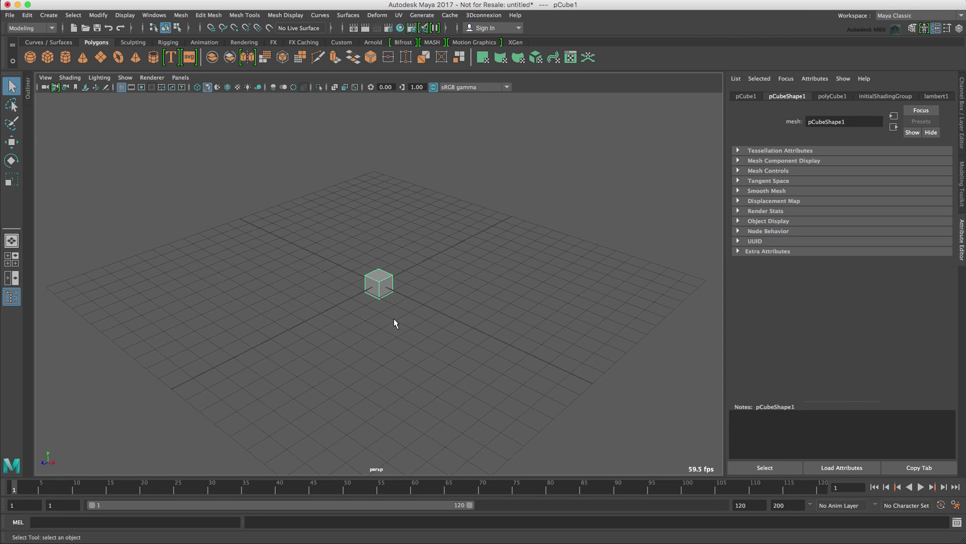
{"action": "mouse_move", "coordinate": [403, 300]}
{"action": "middle_mouse_down", "text": "alt"}
{"action": "mouse_move", "coordinate": [414, 326]}
{"action": "mouse_move", "coordinate": [340, 305]}
{"action": "mouse_move", "coordinate": [373, 272]}
{"action": "mouse_move", "coordinate": [421, 322]}
{"action": "mouse_move", "coordinate": [498, 283]}
{"action": "mouse_move", "coordinate": [374, 316]}
{"action": "mouse_move", "coordinate": [394, 312]}
{"action": "mouse_move", "coordinate": [388, 297]}
{"action": "middle_mouse_up", "text": "alt"}
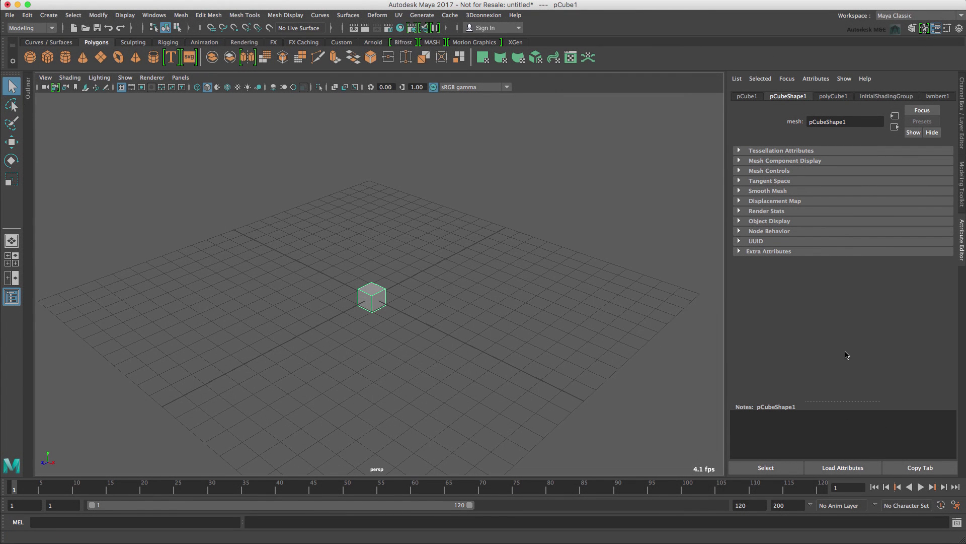
Step: Set the cube's width, height and depth subdivisions to 4 each, and frame the cube in the view
{"action": "left_click", "coordinate": [834, 97]}
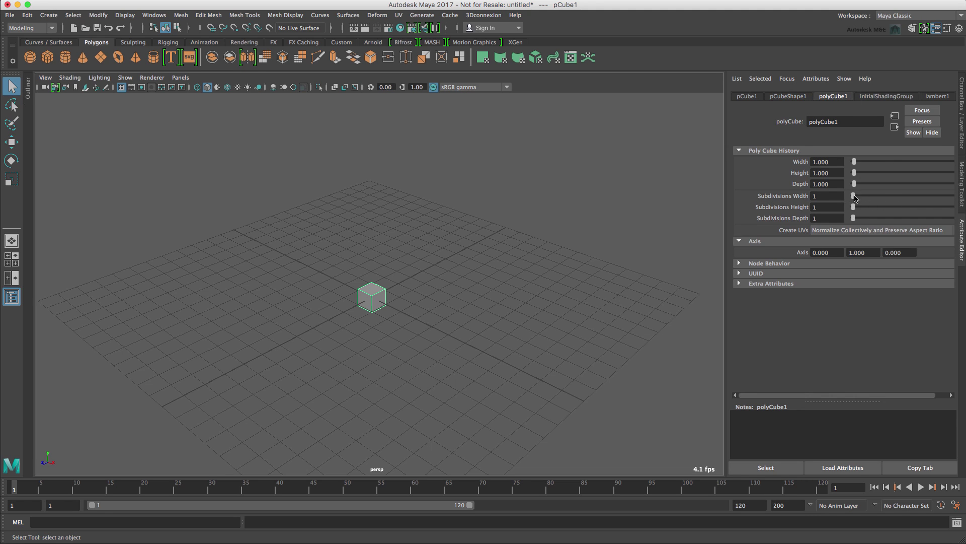
{"action": "left_click_drag", "start_coordinate": [854, 196], "coordinate": [860, 219]}
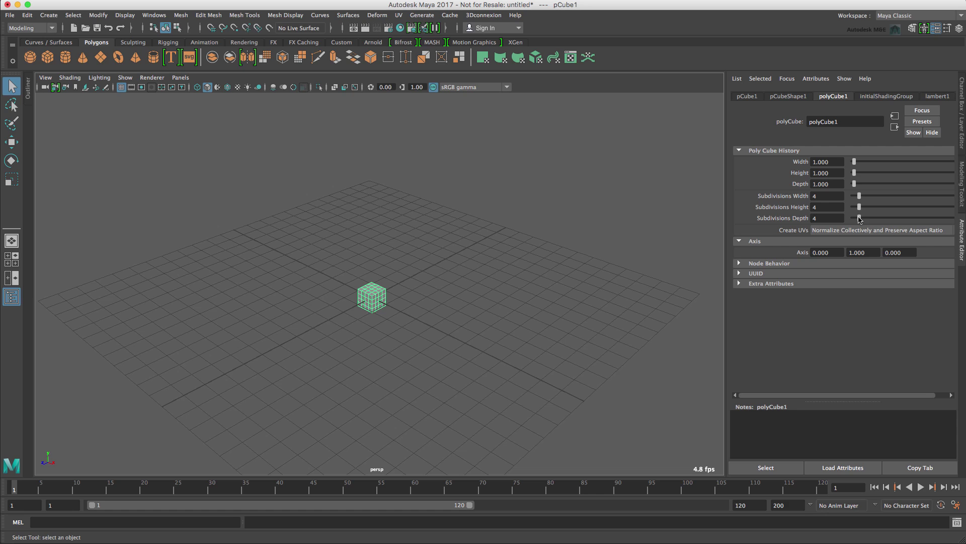
{"action": "key", "text": "f"}
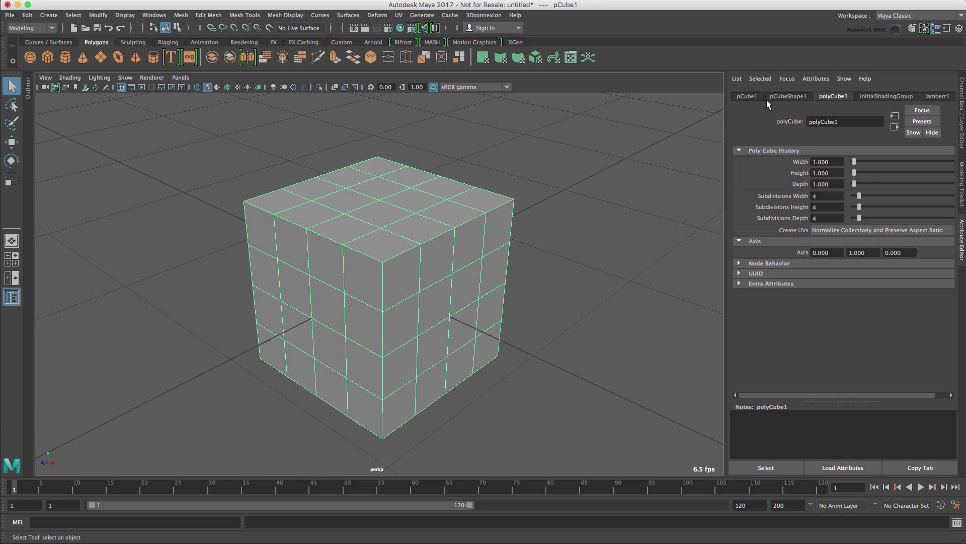
Step: Examine the cube's transform, shape, polyCube1 history, initialShadingGroup and lambert1 material attributes
{"action": "left_click", "coordinate": [901, 96]}
{"action": "left_click", "coordinate": [940, 97]}
{"action": "left_click", "coordinate": [881, 97]}
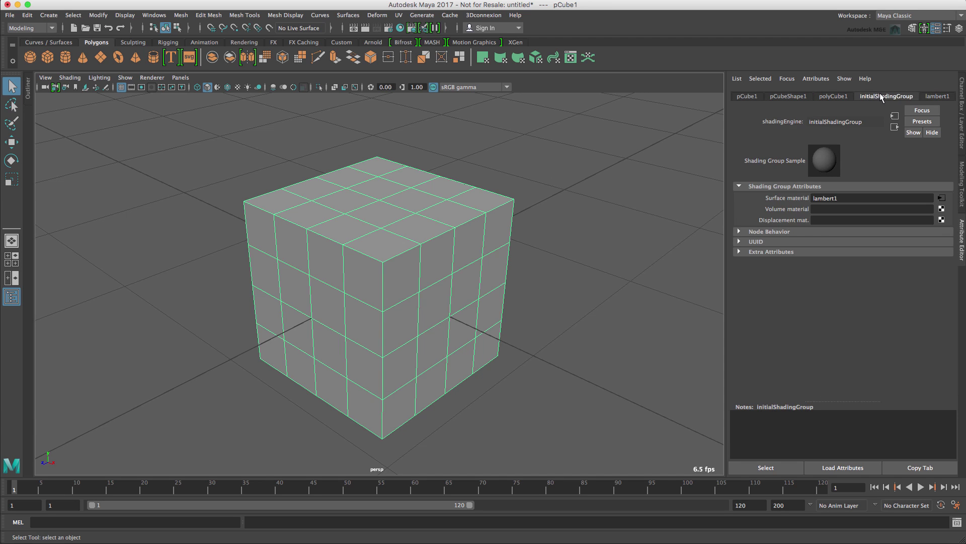
{"action": "left_click", "coordinate": [837, 96]}
{"action": "left_click", "coordinate": [785, 96]}
{"action": "left_click", "coordinate": [749, 97]}
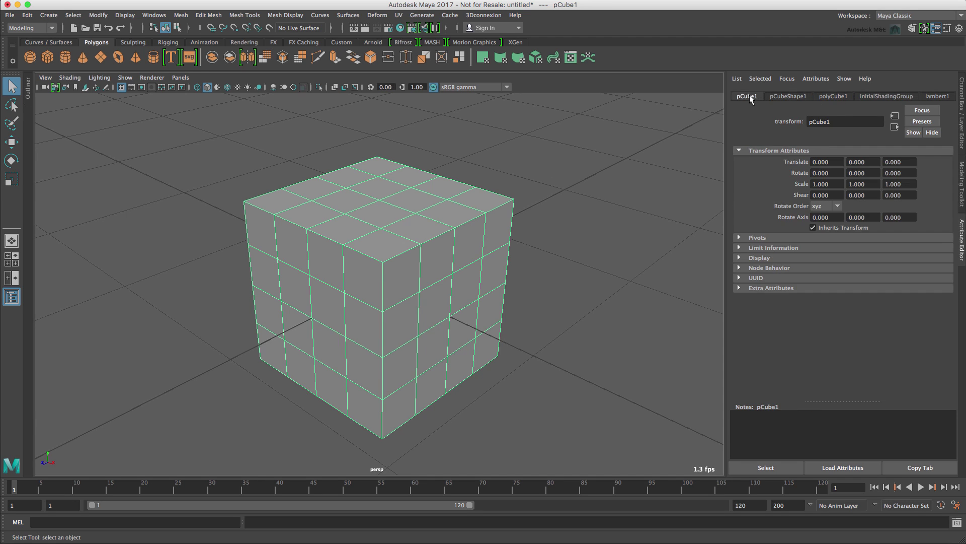
{"action": "left_click", "coordinate": [776, 95]}
{"action": "left_click", "coordinate": [829, 95]}
{"action": "left_click", "coordinate": [880, 95]}
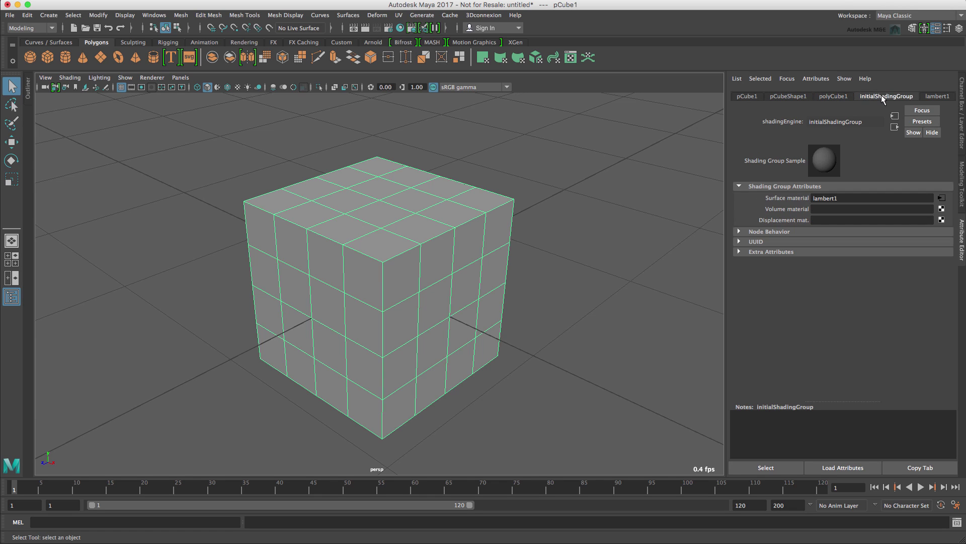
{"action": "left_click", "coordinate": [929, 95]}
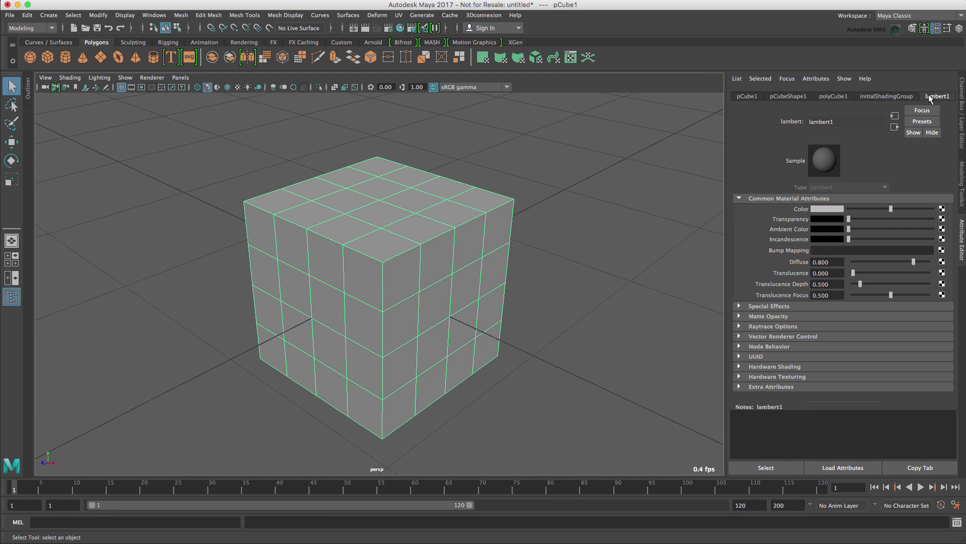
{"action": "left_click", "coordinate": [898, 94]}
{"action": "left_click", "coordinate": [834, 98]}
{"action": "left_click", "coordinate": [797, 97]}
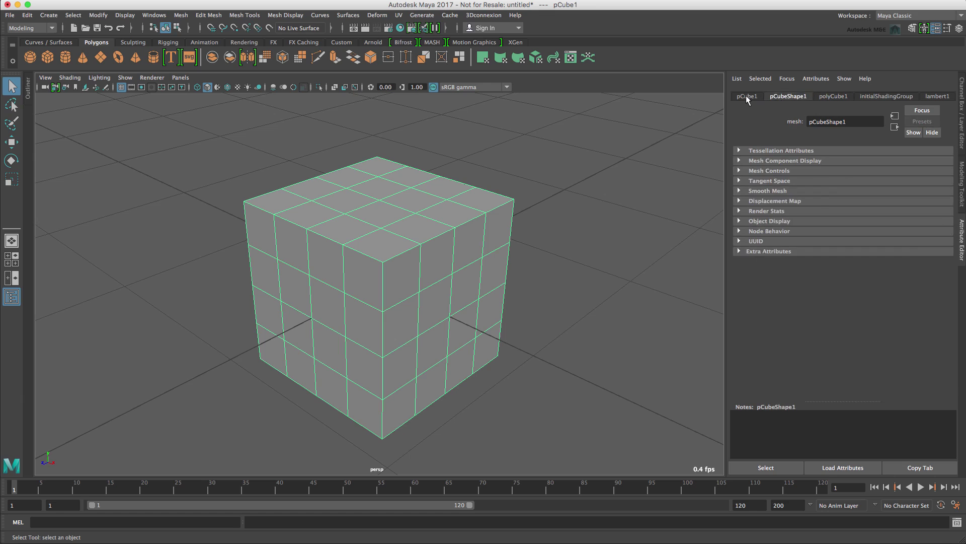
{"action": "left_click", "coordinate": [746, 95]}
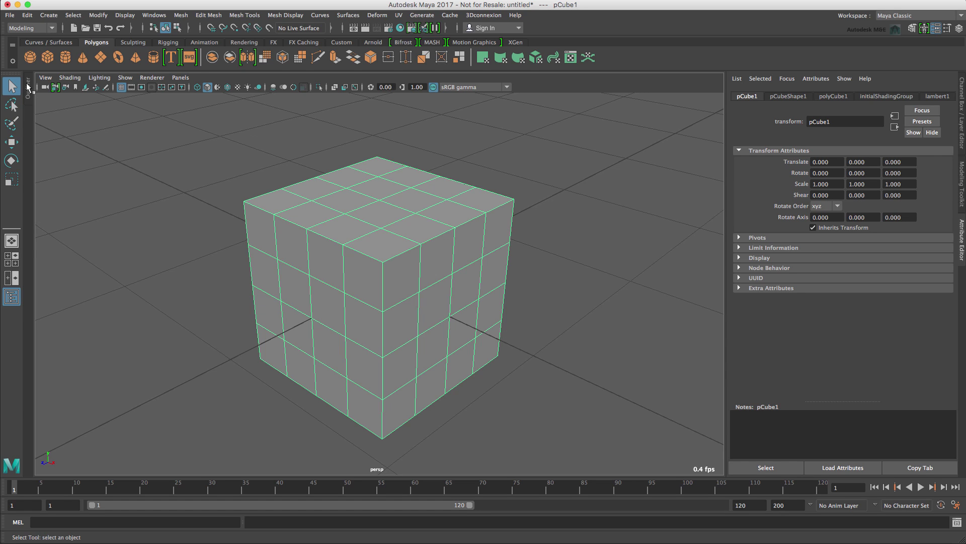
Step: Show the Outliner, and set the cube's width to 1.5, height to 2 and depth to 1.5
{"action": "left_click", "coordinate": [14, 303]}
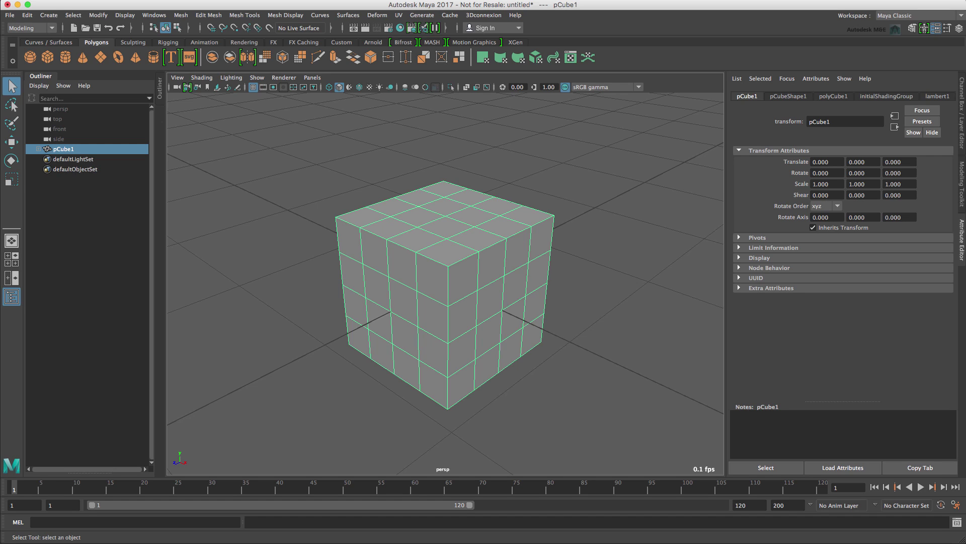
{"action": "left_click", "coordinate": [838, 97]}
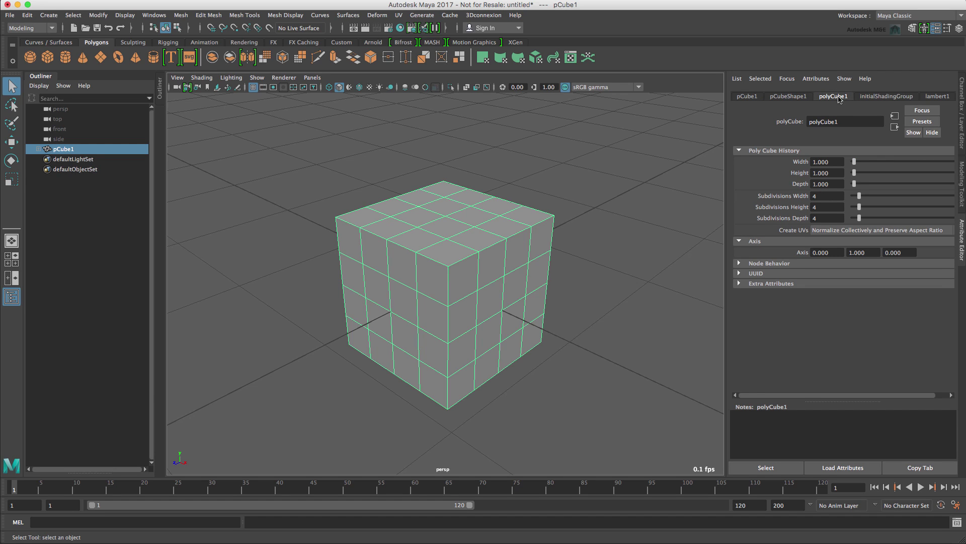
{"action": "left_click", "coordinate": [834, 160]}
{"action": "type", "text": "1.5"}
{"action": "key", "text": "Tab"}
{"action": "key", "text": "Tab"}
{"action": "type", "text": "1"}
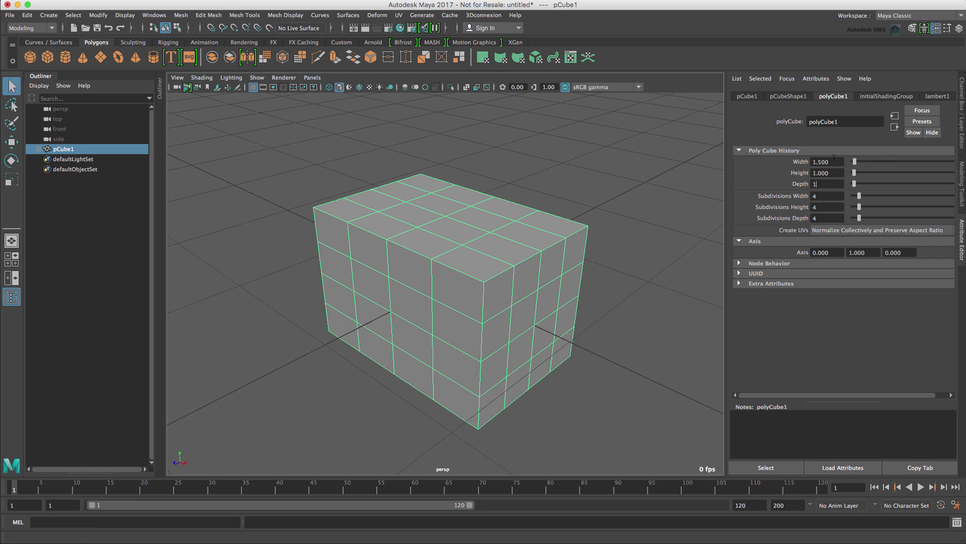
{"action": "type", "text": ".5"}
{"action": "key", "text": "Tab"}
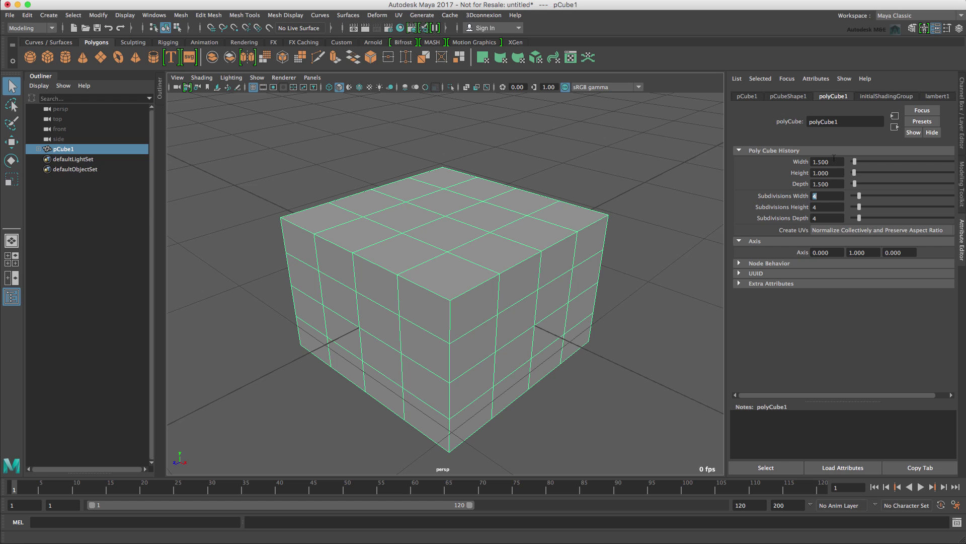
{"action": "left_click", "coordinate": [829, 172]}
{"action": "type", "text": "2"}
{"action": "key", "text": "Tab"}
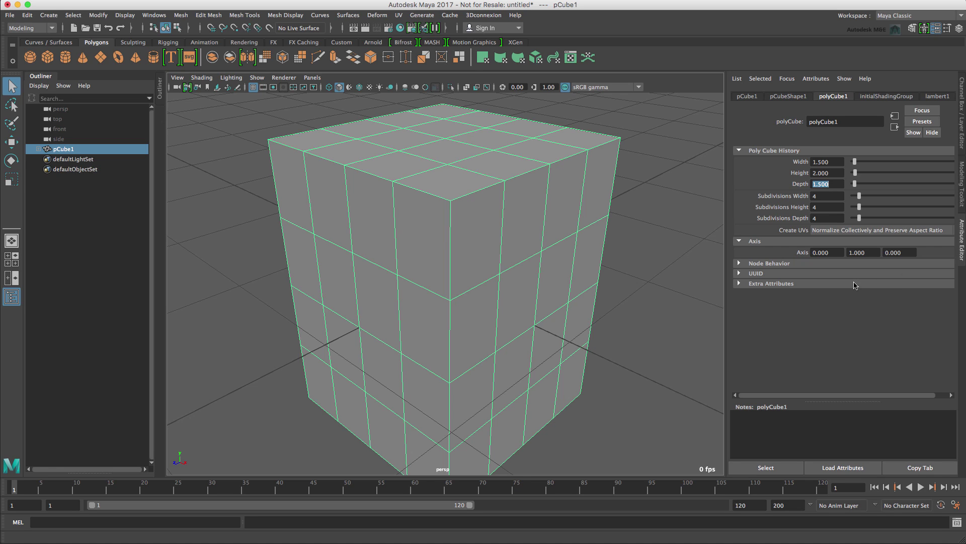
Step: Set the cube's subdivisions to 5 in width, 8 in height and 5 in depth, and frame it in the view
{"action": "key", "text": "Tab"}
{"action": "type", "text": "5"}
{"action": "key", "text": "Tab"}
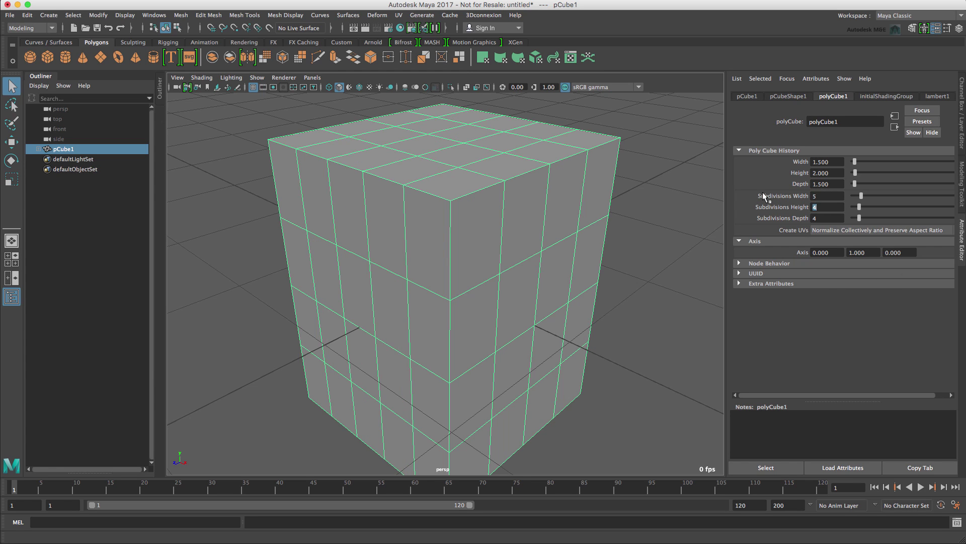
{"action": "type", "text": "8"}
{"action": "key", "text": "Tab"}
{"action": "type", "text": "5"}
{"action": "key", "text": "Tab"}
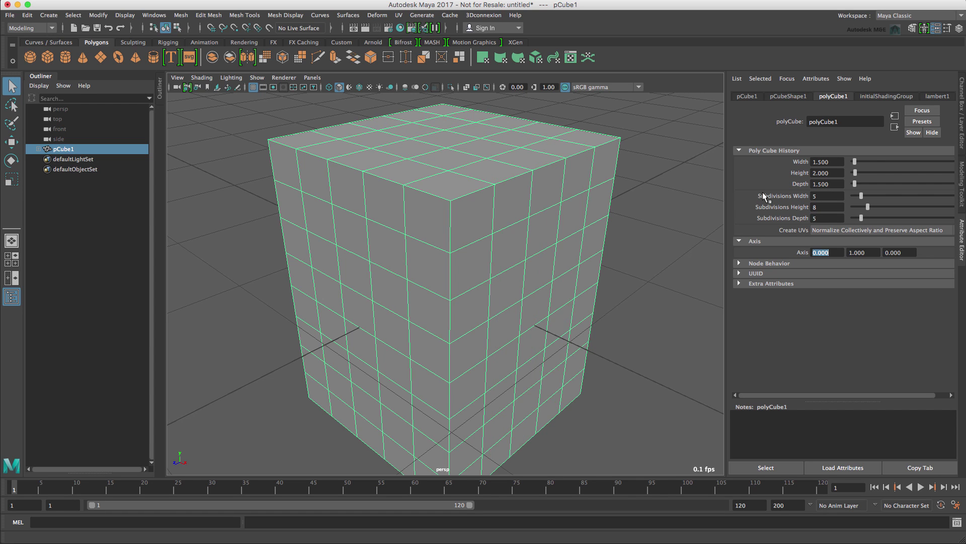
{"action": "key", "text": "f"}
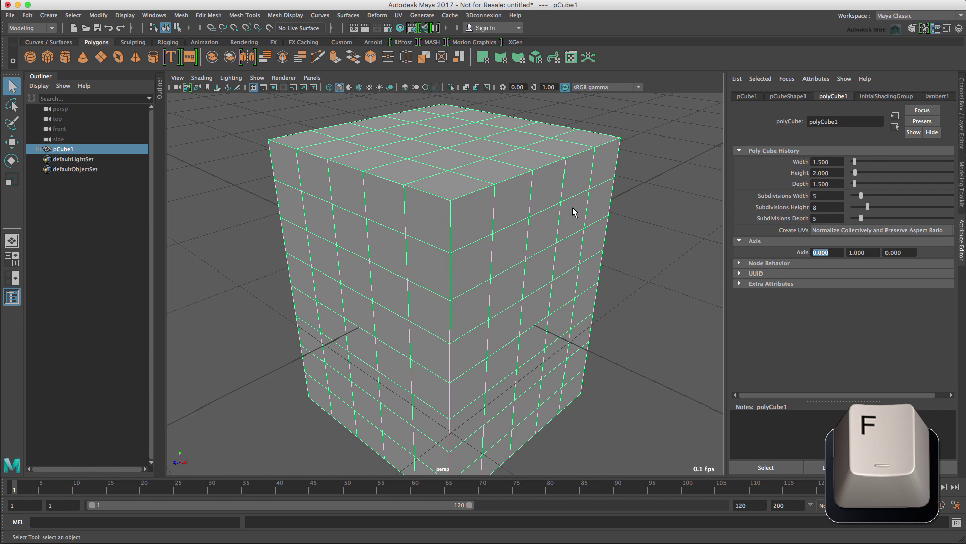
{"action": "key", "text": "f"}
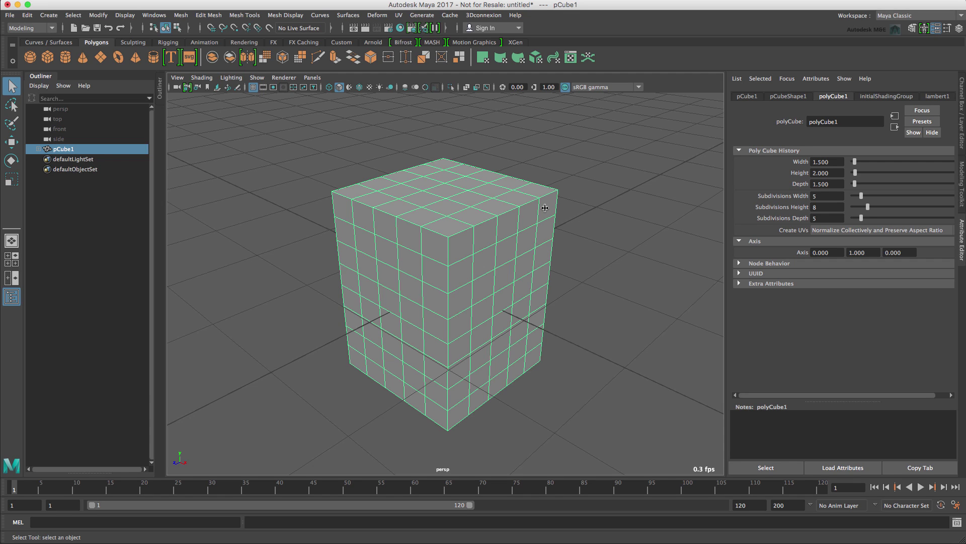
Step: Move the cube up 1 unit along Y with grid snapping enabled, and frame it in the view
{"action": "key", "text": "w"}
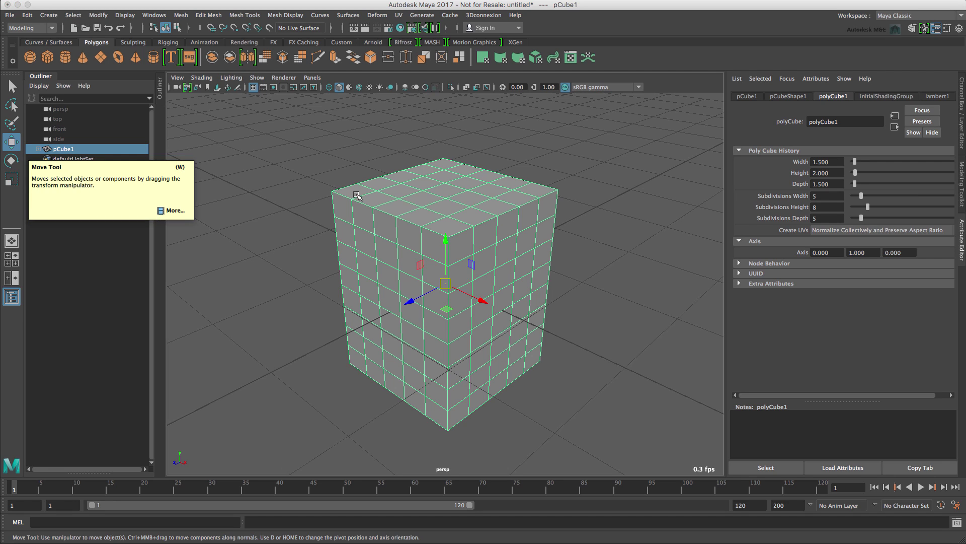
{"action": "left_click", "coordinate": [211, 28]}
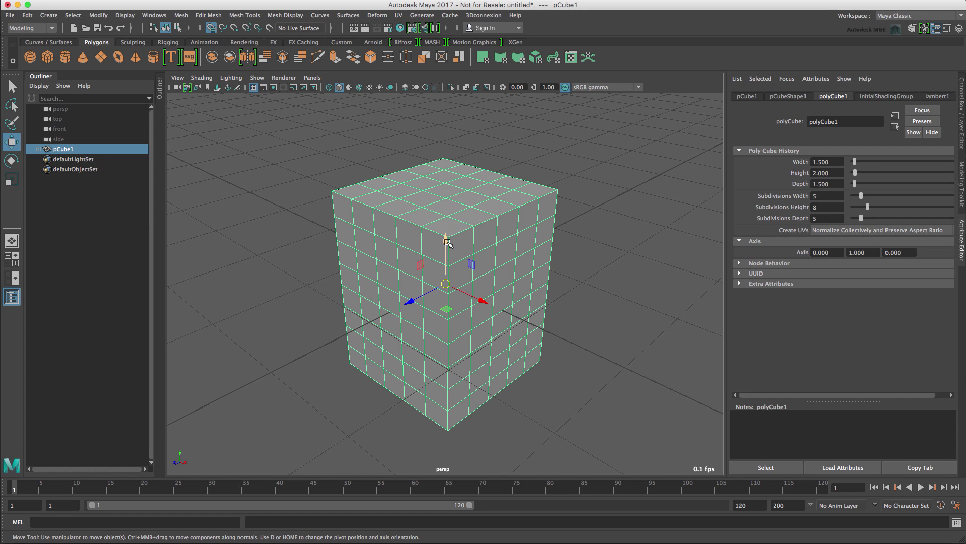
{"action": "left_click_drag", "start_coordinate": [445, 238], "coordinate": [448, 219]}
{"action": "key", "text": "f"}
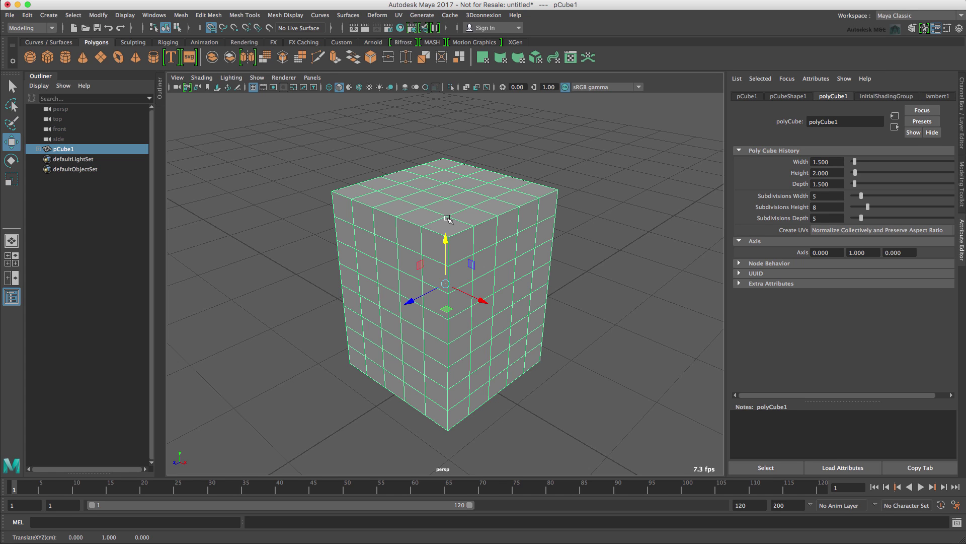
Step: Open the Move tool's settings and dock them beside the Outliner
{"action": "key", "text": "d"}
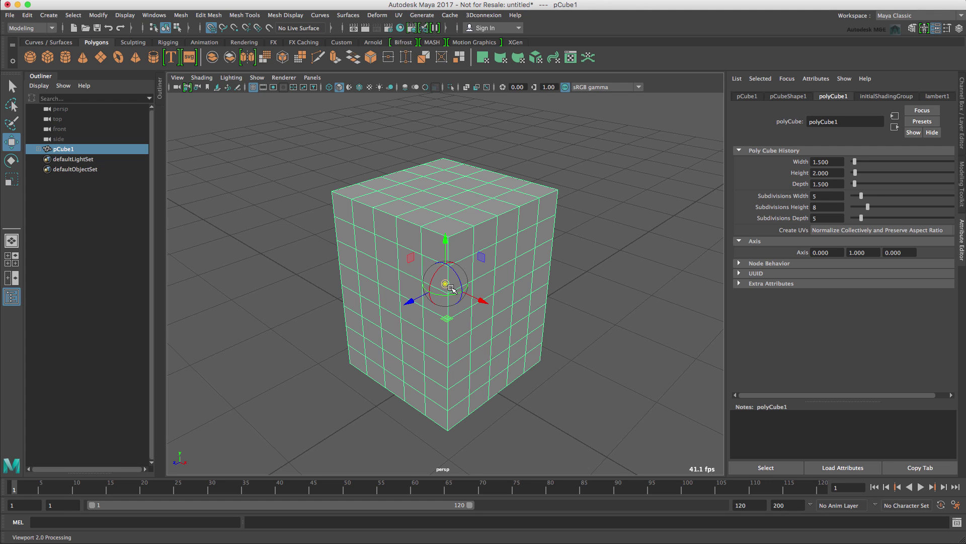
{"action": "double_click", "coordinate": [12, 142]}
{"action": "left_click_drag", "start_coordinate": [39, 19], "coordinate": [228, 56]}
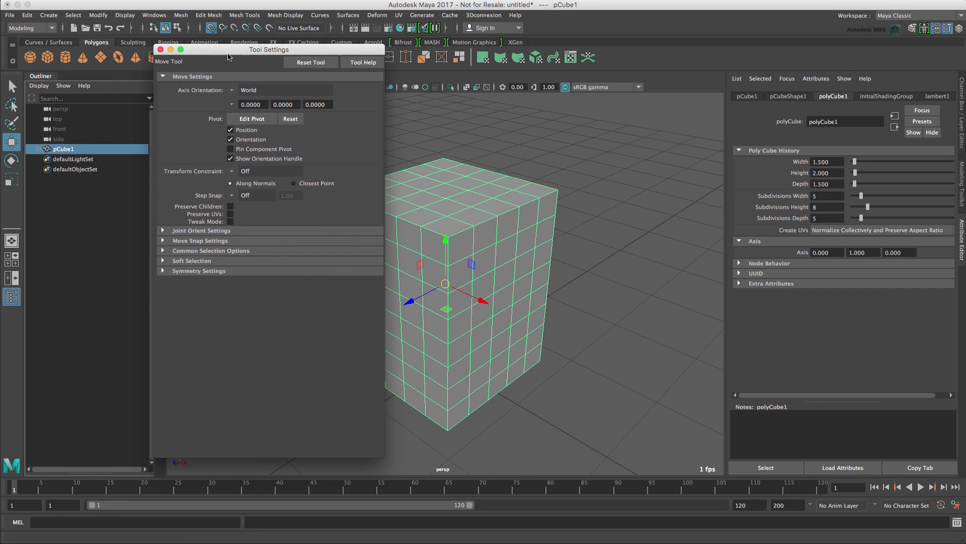
{"action": "left_click_drag", "start_coordinate": [227, 56], "coordinate": [25, 91]}
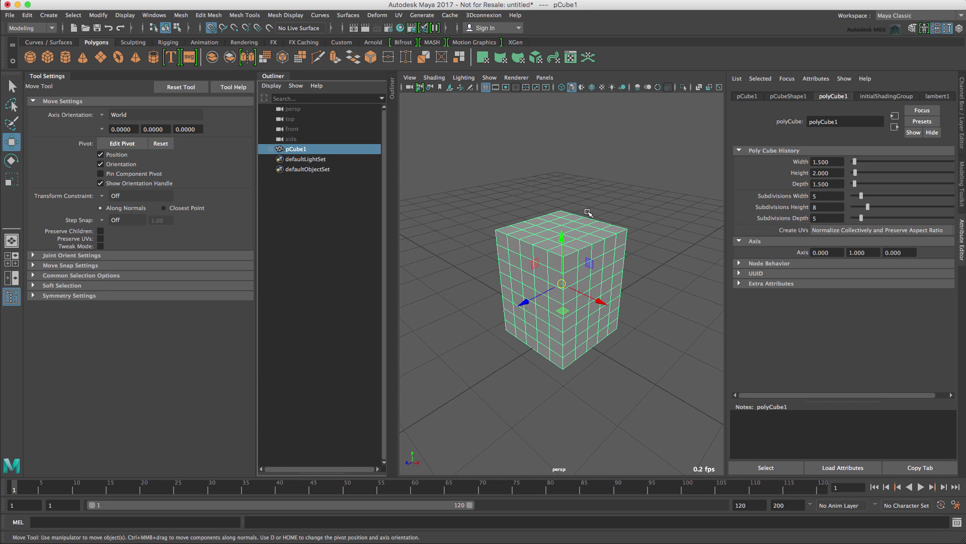
Step: Collapse the docked Tool Settings and Outliner panels, and expand them again
{"action": "double_click", "coordinate": [42, 76]}
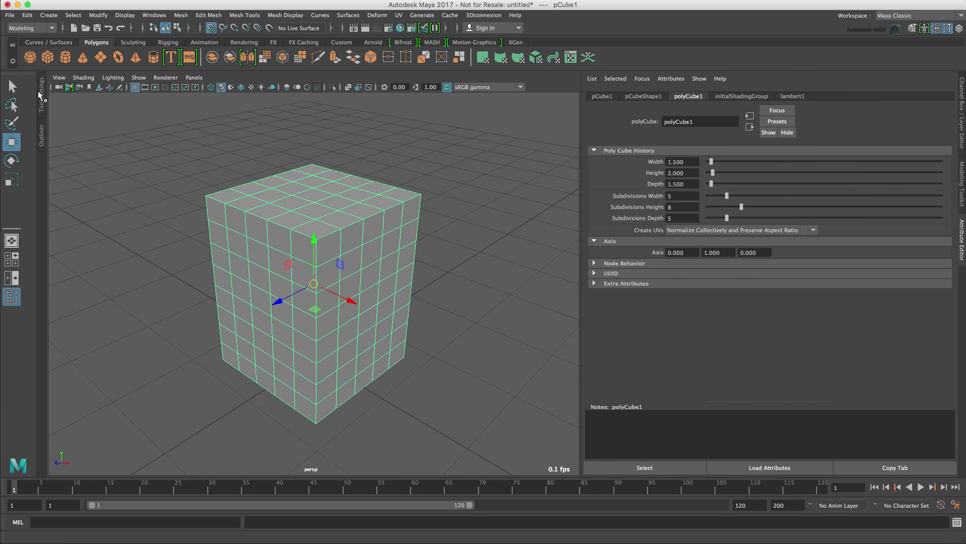
{"action": "left_click", "coordinate": [39, 92]}
{"action": "double_click", "coordinate": [47, 77]}
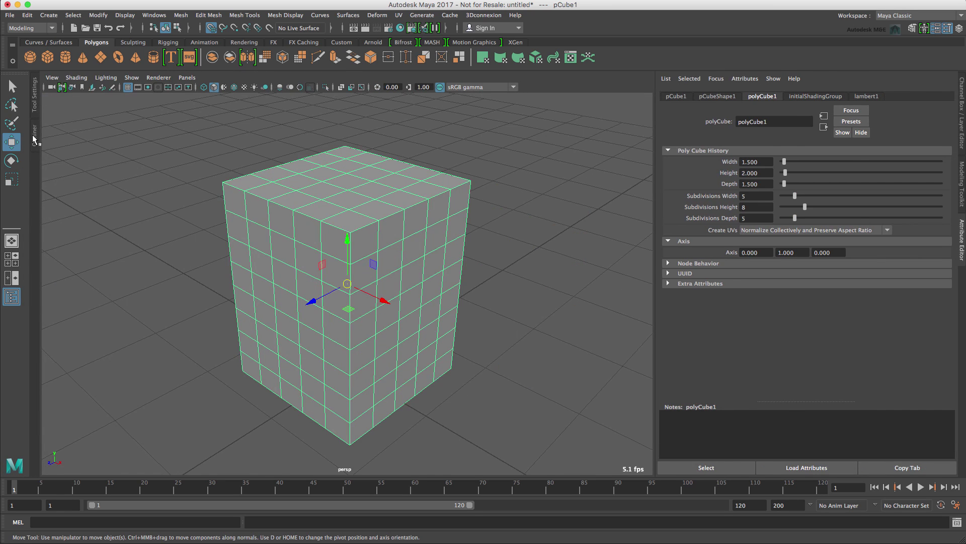
{"action": "left_click", "coordinate": [35, 104]}
{"action": "left_click", "coordinate": [29, 101]}
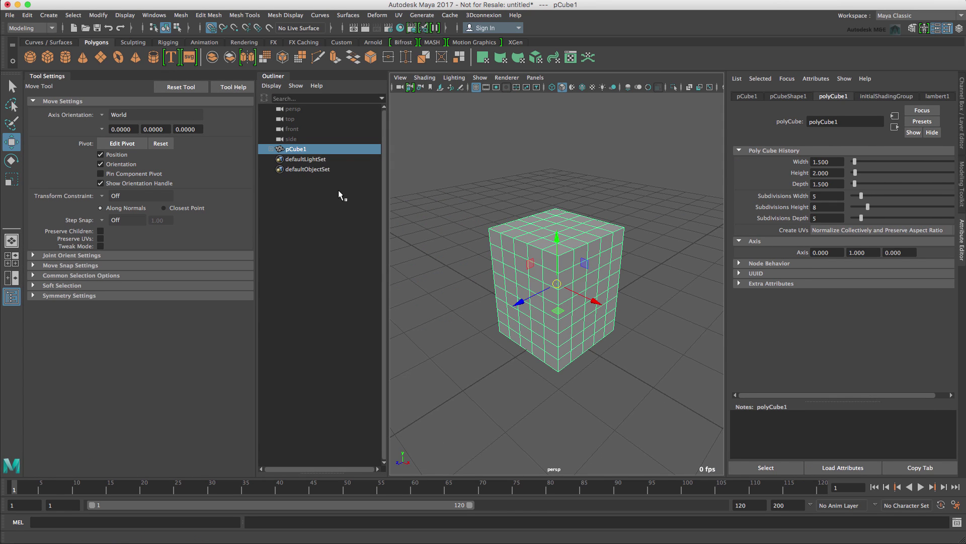
Step: Edit the cube's pivot in wireframe display, moving it down along Y to the centre of the cube's base
{"action": "left_click", "coordinate": [103, 144]}
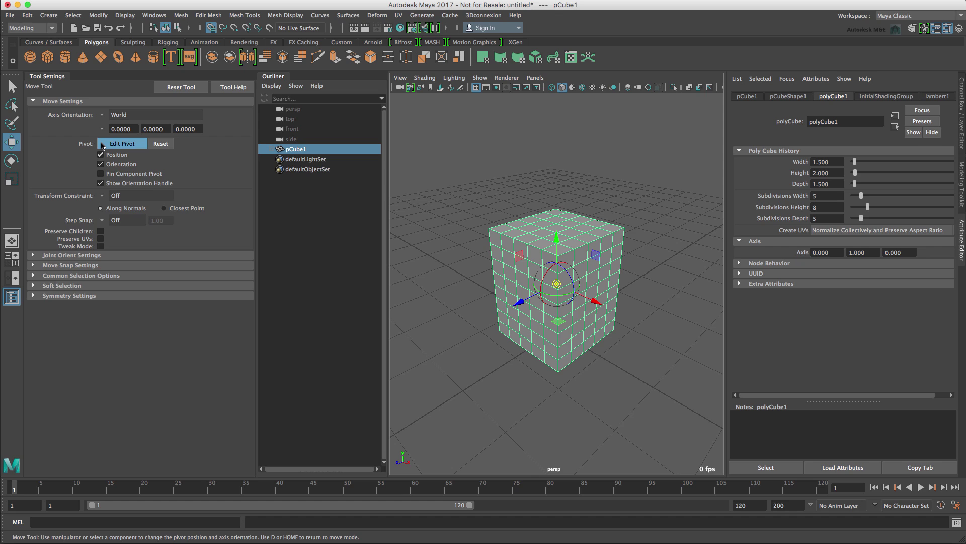
{"action": "left_click", "coordinate": [107, 197]}
{"action": "left_click", "coordinate": [107, 198]}
{"action": "left_click", "coordinate": [103, 220]}
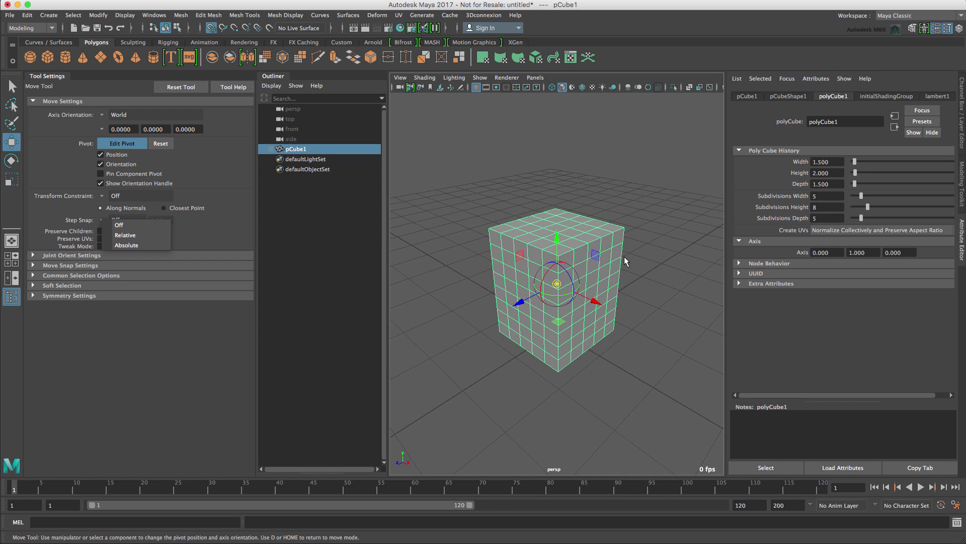
{"action": "key", "text": "4"}
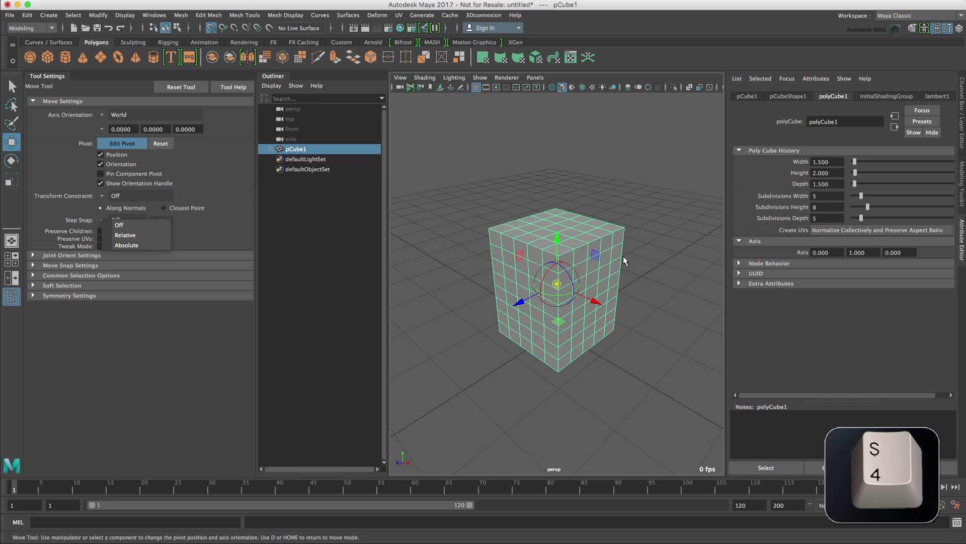
{"action": "key", "text": "d"}
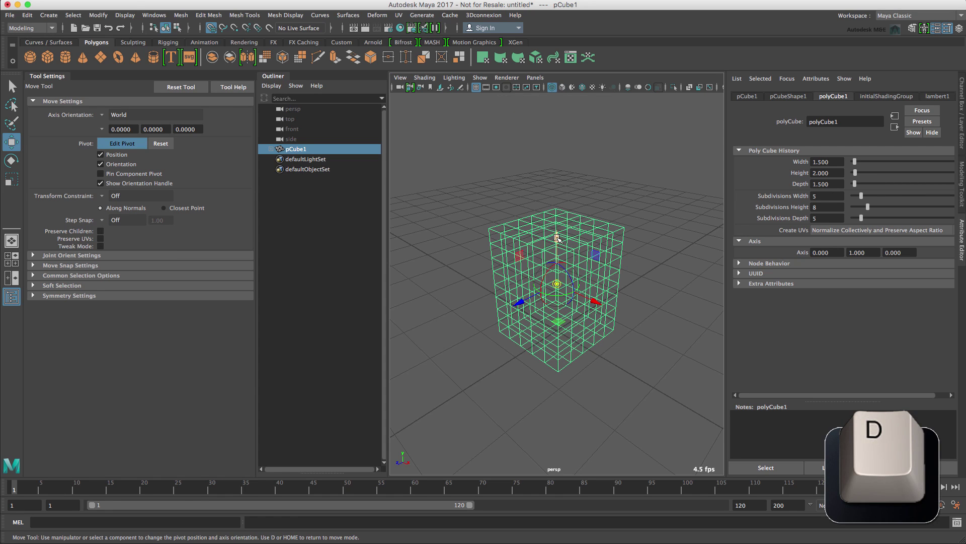
{"action": "left_click_drag", "start_coordinate": [558, 238], "coordinate": [574, 288]}
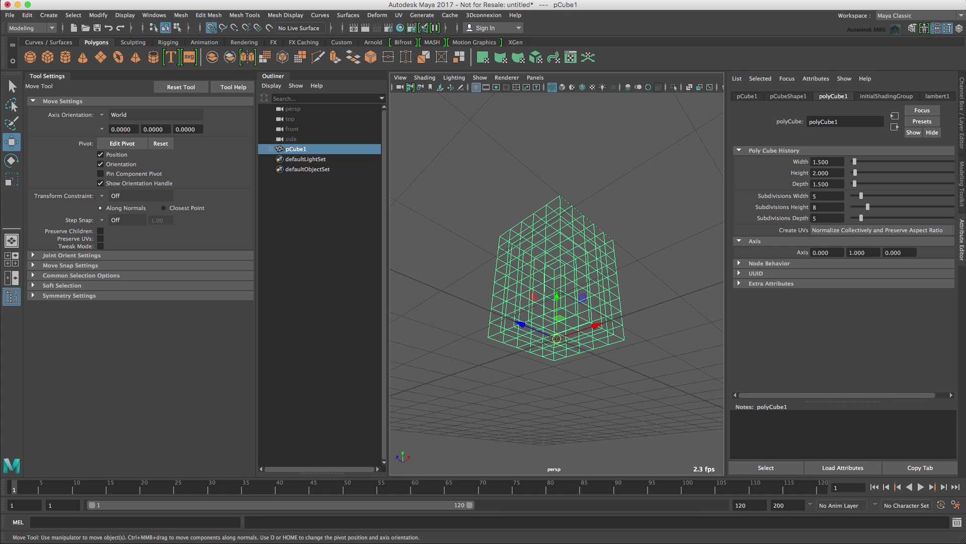
Step: Return the viewport to shaded display and reselect the cube
{"action": "key", "text": "5"}
{"action": "left_click", "coordinate": [434, 353]}
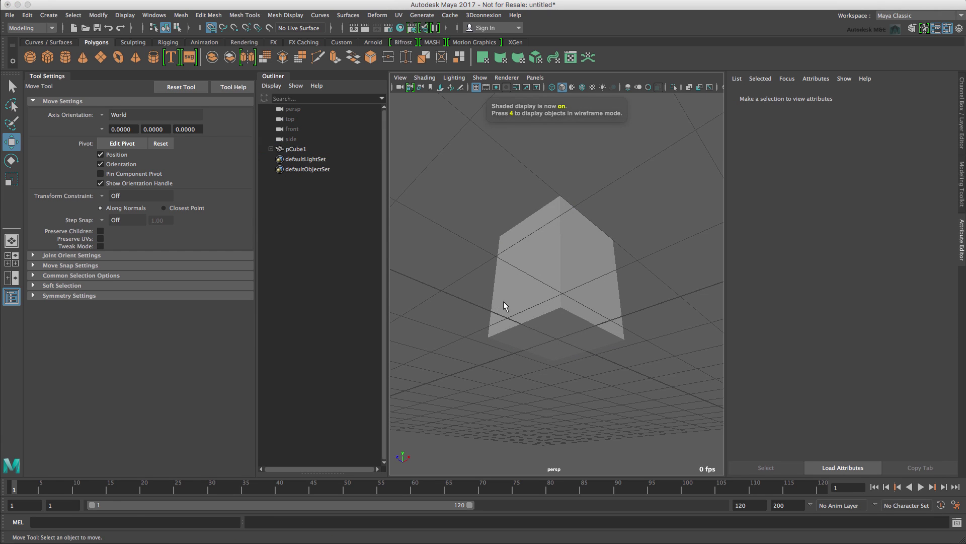
{"action": "left_click_drag", "start_coordinate": [505, 306], "coordinate": [502, 349], "text": "alt"}
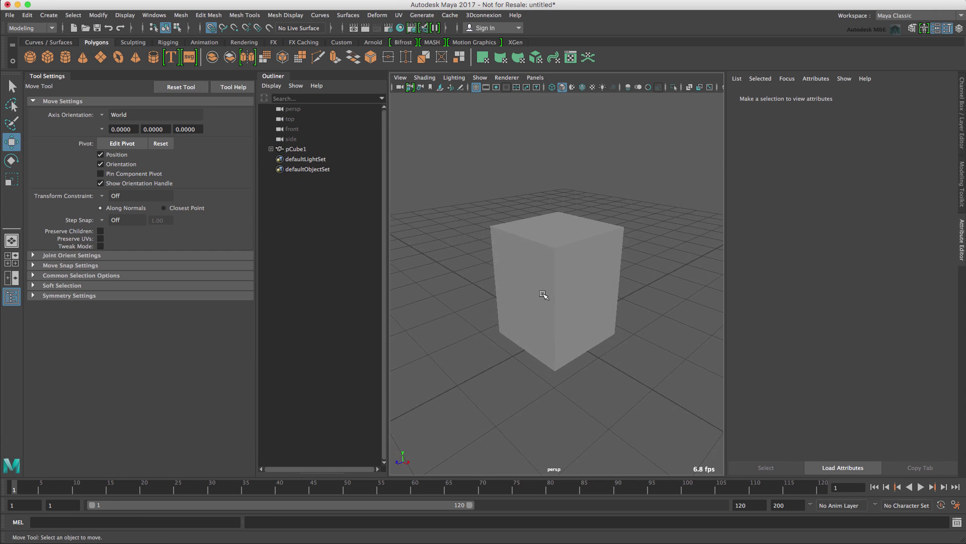
{"action": "left_click", "coordinate": [543, 293]}
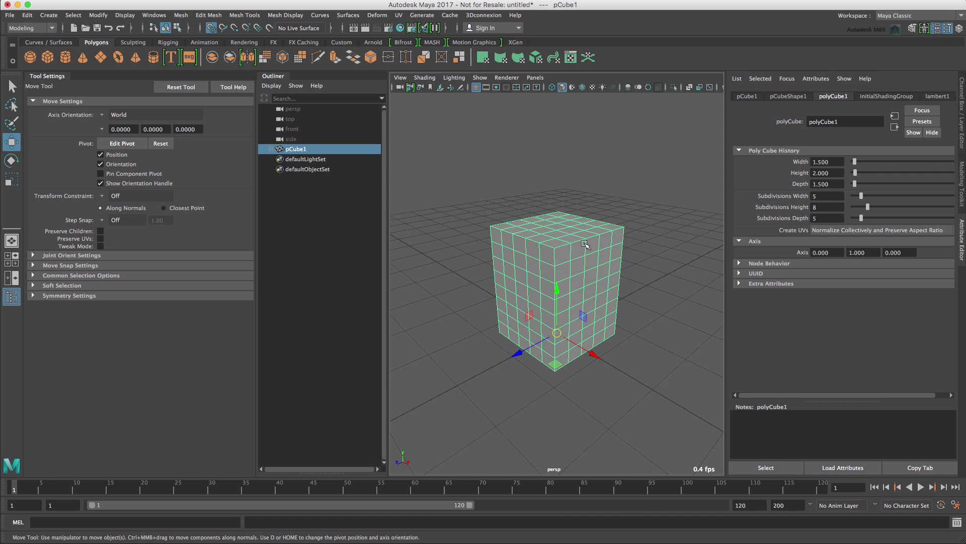
Step: Switch the cube to face selection and select all faces on its top side, growing the selection from the centre face
{"action": "right_click", "coordinate": [581, 243]}
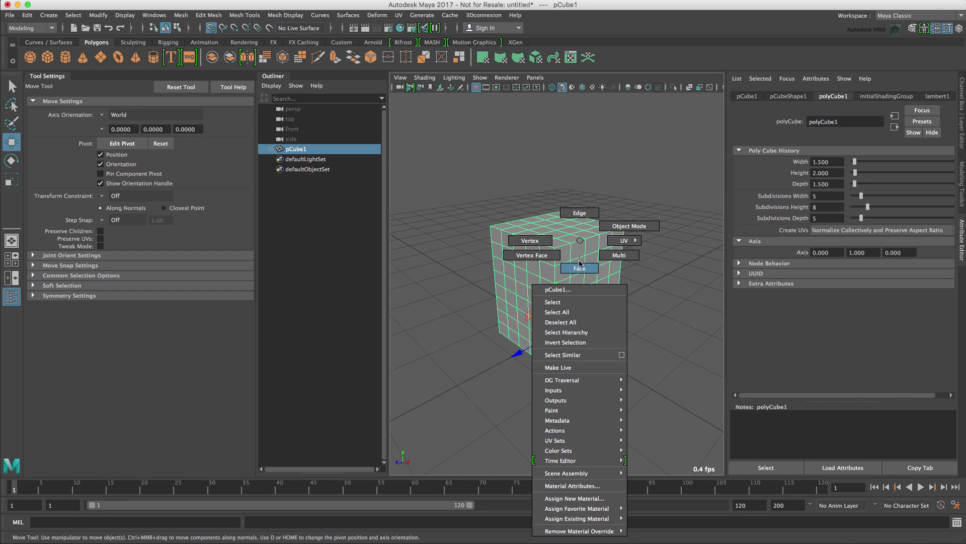
{"action": "right_click_drag", "start_coordinate": [579, 264], "coordinate": [579, 266]}
{"action": "left_click_drag", "start_coordinate": [628, 210], "coordinate": [620, 240], "text": "alt"}
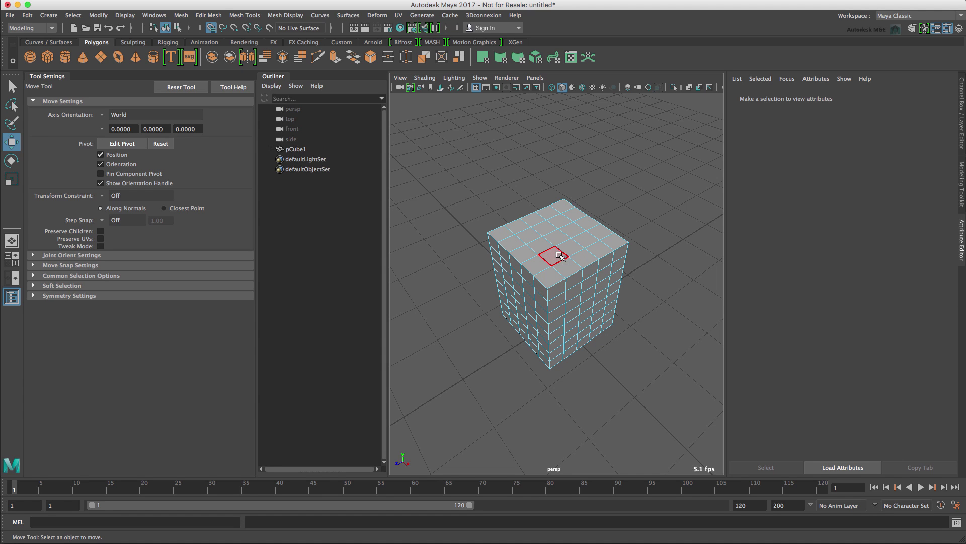
{"action": "left_click", "coordinate": [562, 239]}
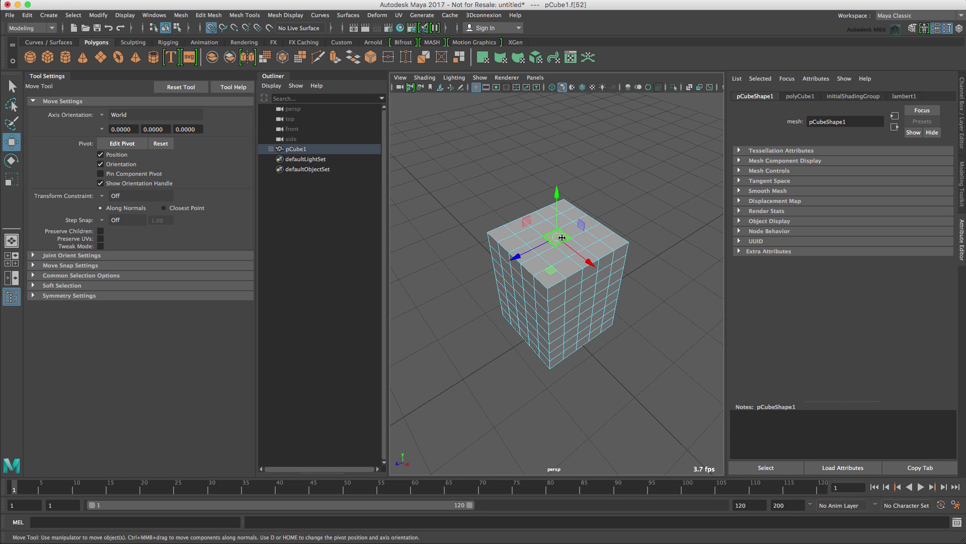
{"action": "key", "text": "shift+period"}
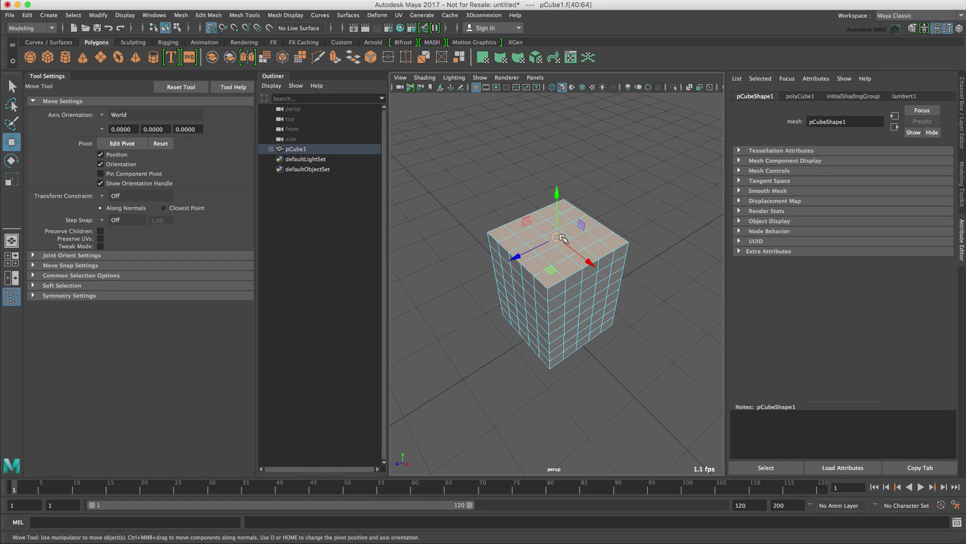
Step: Show the Modeling Toolkit and turn off grid snapping
{"action": "left_click", "coordinate": [208, 15]}
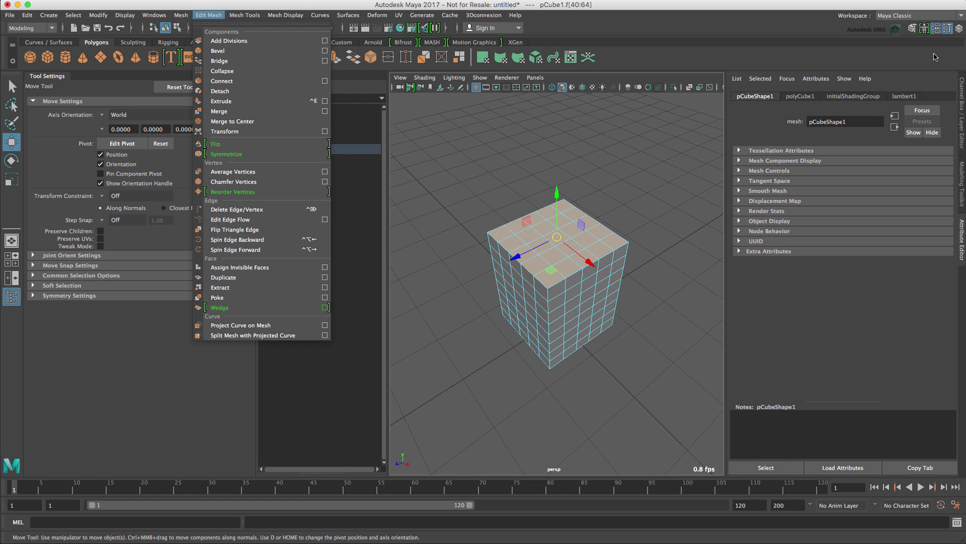
{"action": "left_click", "coordinate": [915, 29]}
{"action": "left_click", "coordinate": [915, 28]}
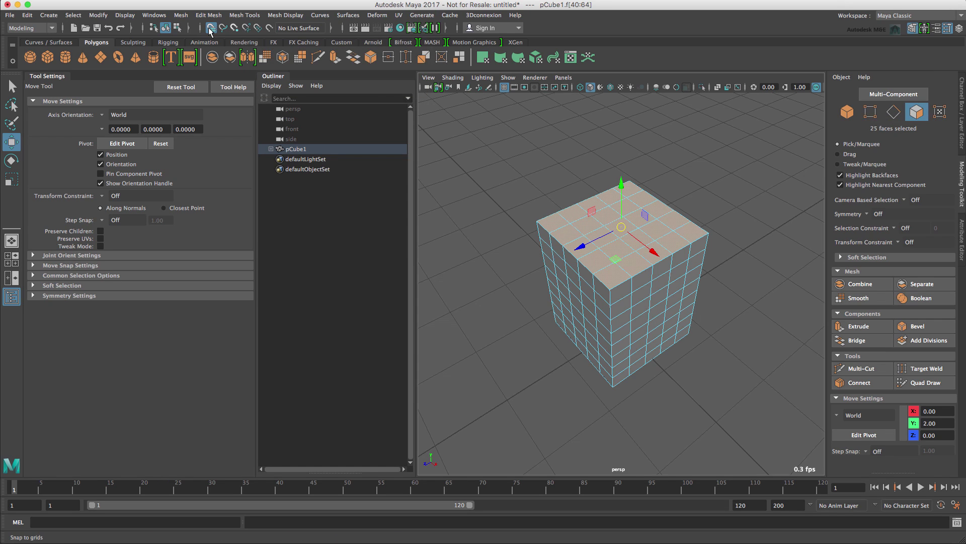
Step: Extrude the selected top faces with an offset of 0.12
{"action": "left_click", "coordinate": [864, 326]}
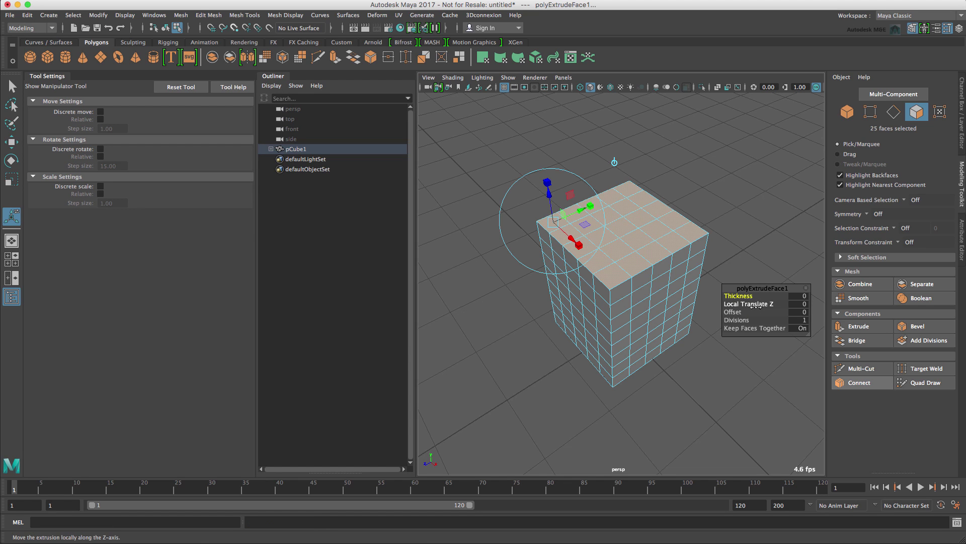
{"action": "mouse_move", "coordinate": [758, 305]}
{"action": "left_mouse_down"}
{"action": "mouse_move", "coordinate": [745, 305]}
{"action": "mouse_move", "coordinate": [765, 306]}
{"action": "mouse_move", "coordinate": [757, 306]}
{"action": "left_mouse_up"}
{"action": "key", "text": "super+z"}
{"action": "left_click", "coordinate": [801, 311]}
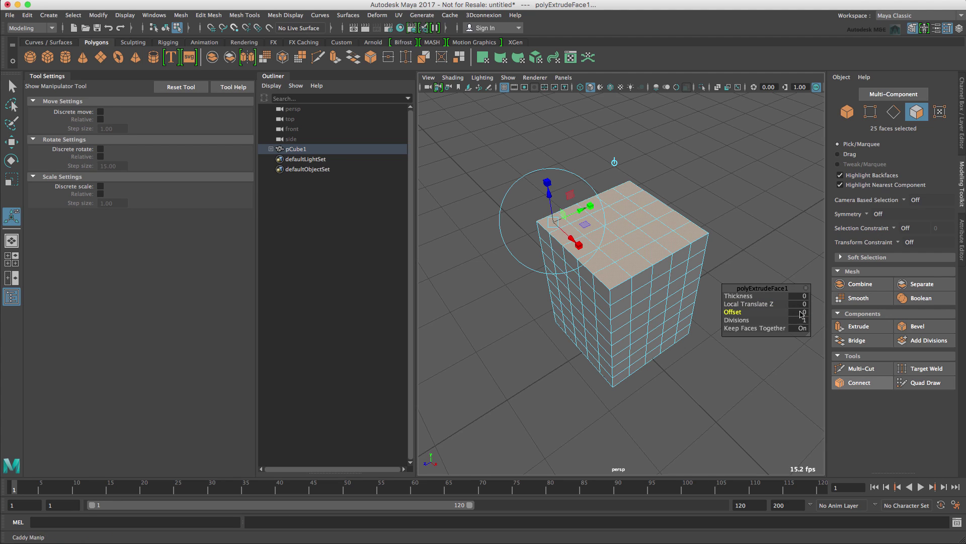
{"action": "key", "text": "Return"}
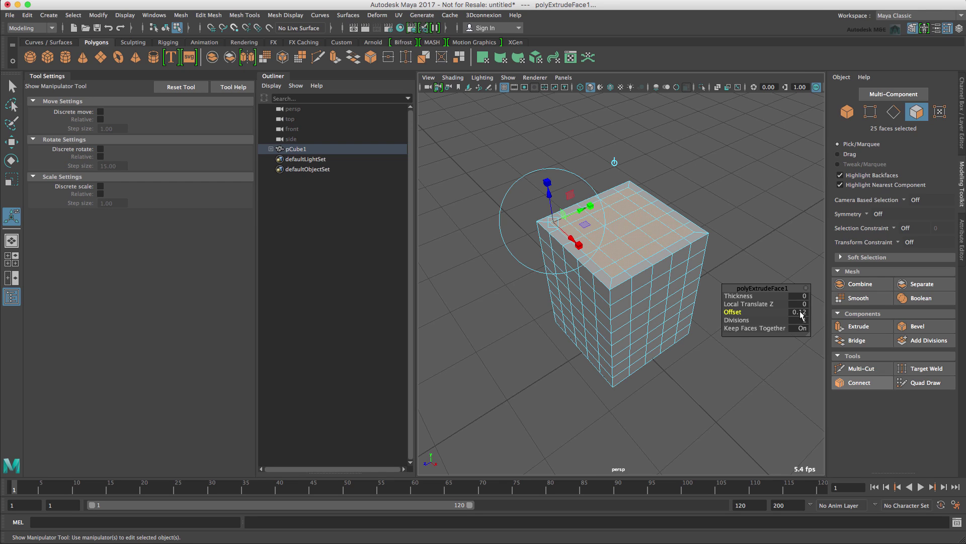
Step: Extrude the inset top faces upward by about 0.236, and extrude them again with an offset of 0.05
{"action": "left_click", "coordinate": [862, 328]}
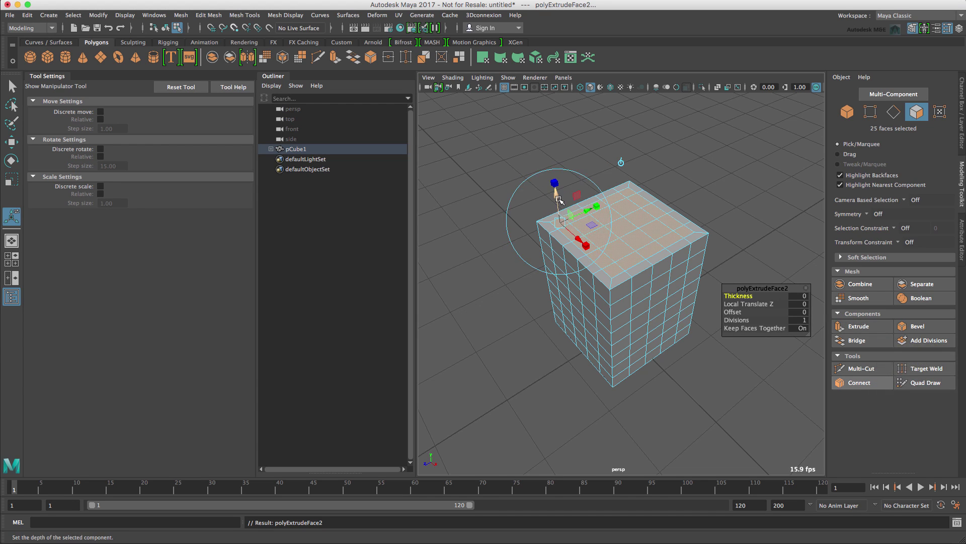
{"action": "left_click_drag", "start_coordinate": [558, 202], "coordinate": [563, 180]}
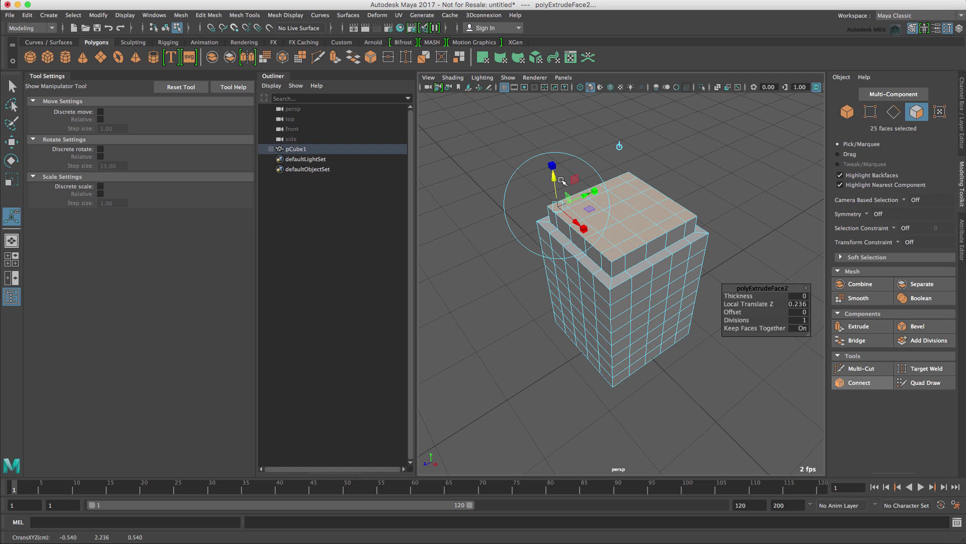
{"action": "left_click", "coordinate": [858, 329]}
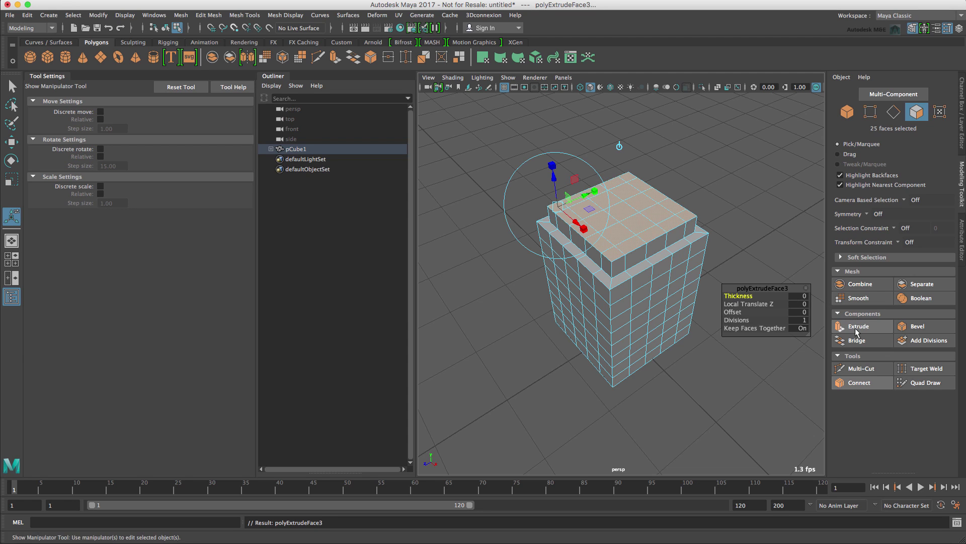
{"action": "left_click", "coordinate": [799, 311]}
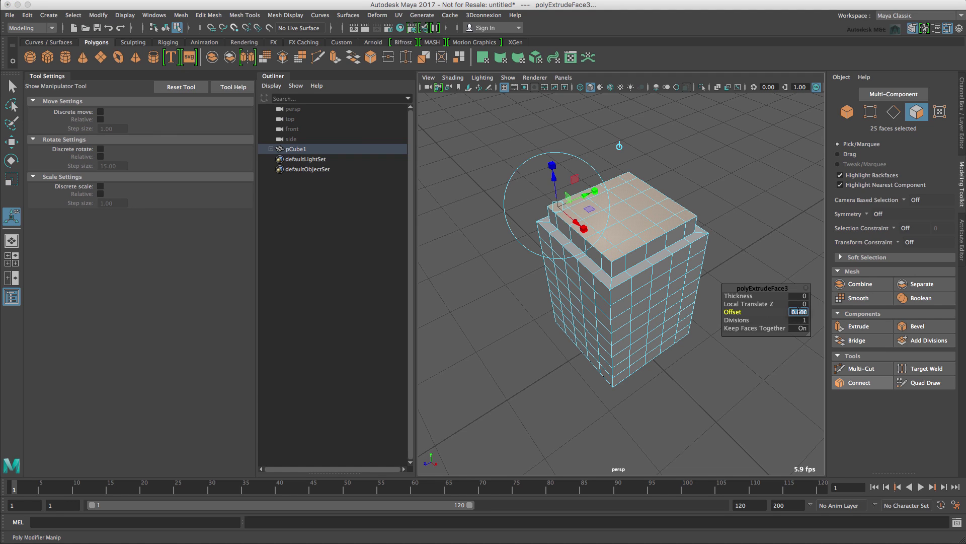
{"action": "type", "text": "0.05"}
{"action": "key", "text": "Return"}
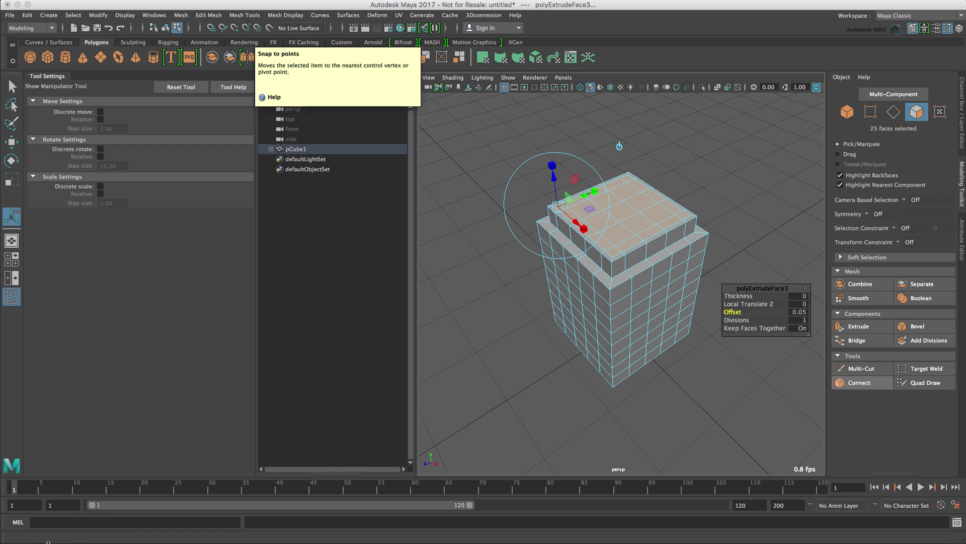
Step: Extrude the inner top faces down to the outer ledge's corner vertex using point snapping, and return the cube to object mode
{"action": "left_click", "coordinate": [233, 29]}
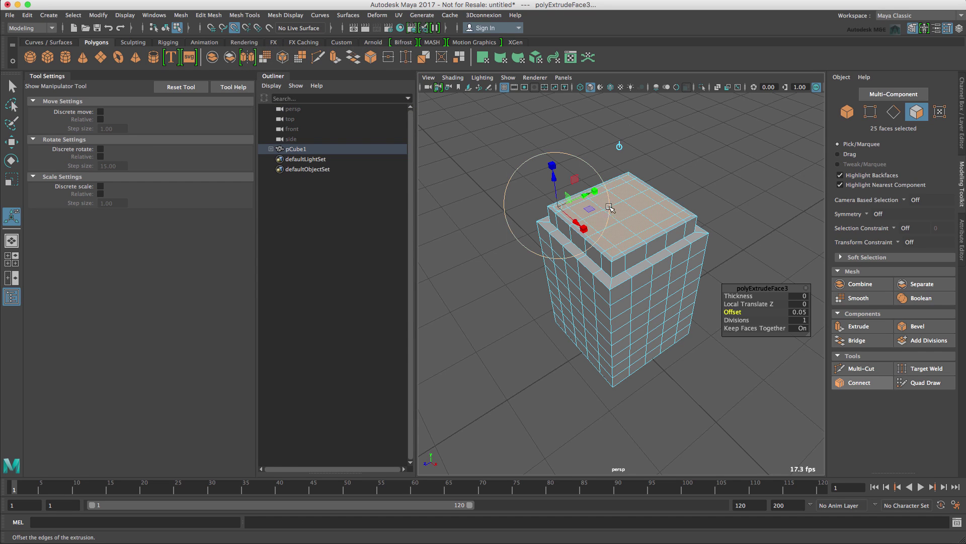
{"action": "left_click_drag", "start_coordinate": [554, 185], "coordinate": [589, 221]}
{"action": "key", "text": "ctrl+z"}
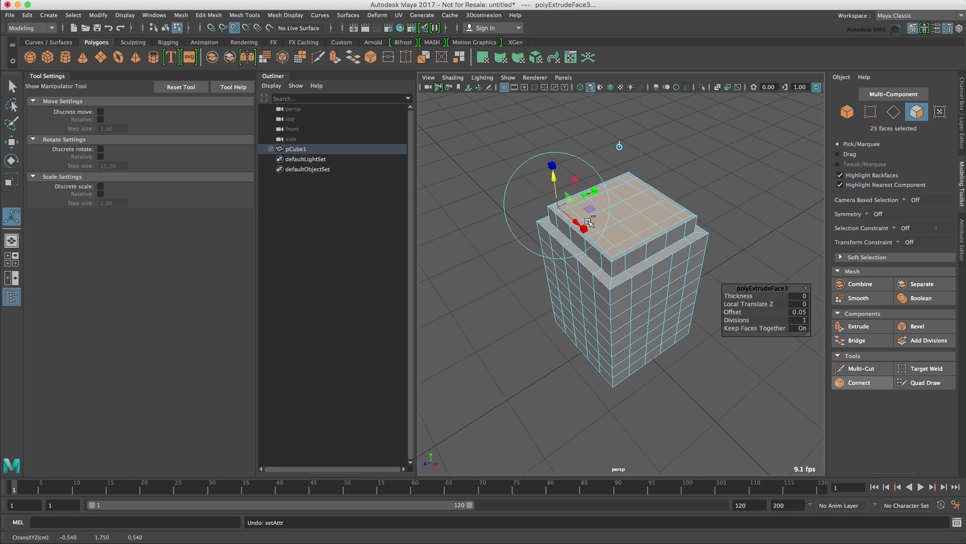
{"action": "left_click", "coordinate": [859, 326]}
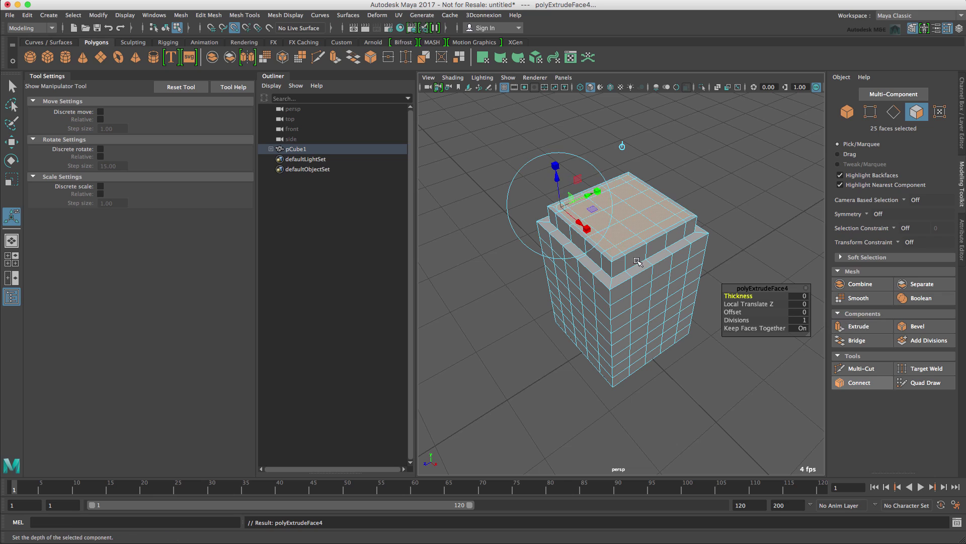
{"action": "left_click_drag", "start_coordinate": [555, 179], "coordinate": [571, 218]}
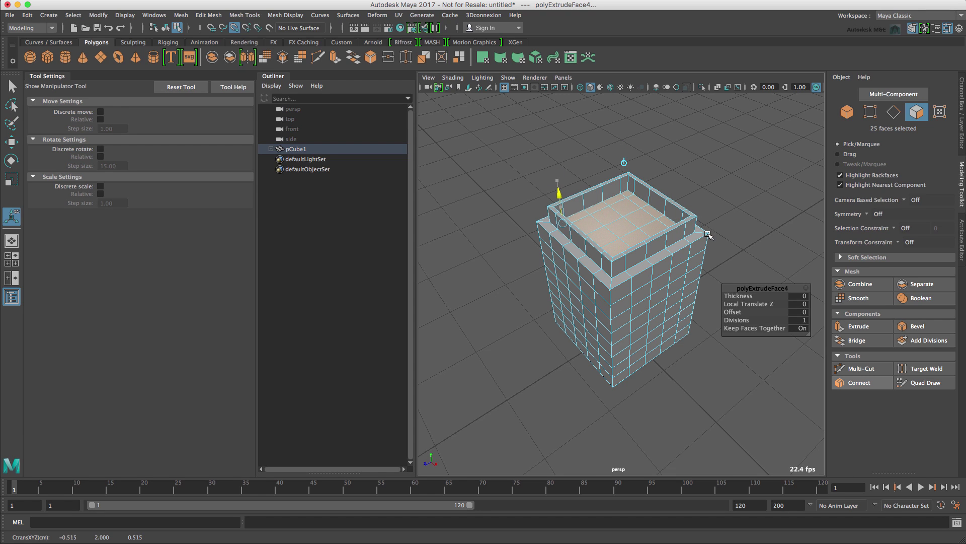
{"action": "left_click_drag", "start_coordinate": [707, 235], "coordinate": [708, 235]}
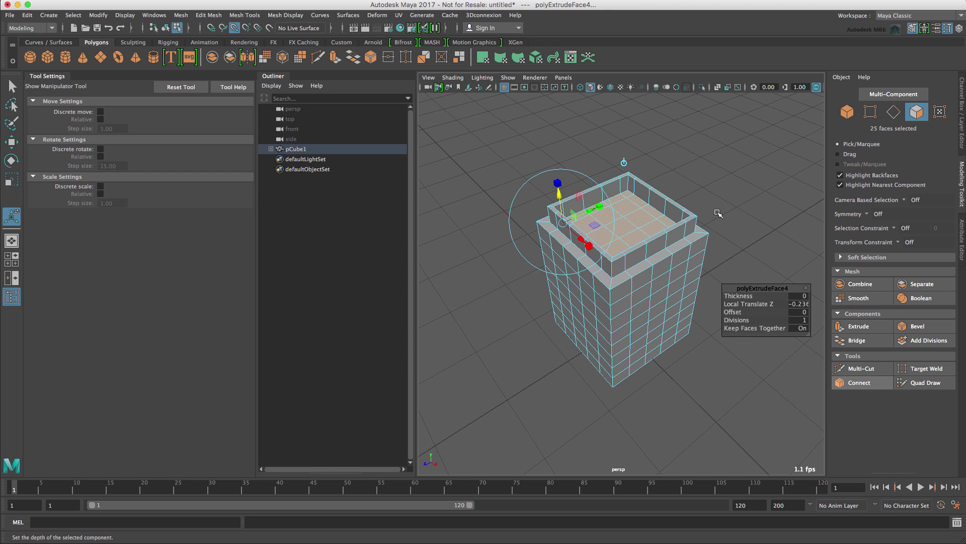
{"action": "left_click", "coordinate": [718, 213]}
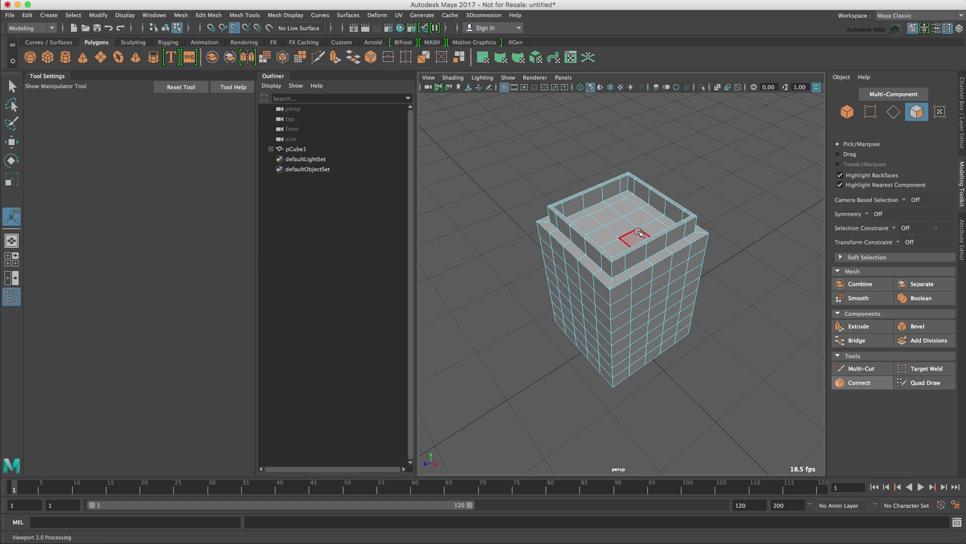
{"action": "right_click_drag", "start_coordinate": [638, 232], "coordinate": [676, 227]}
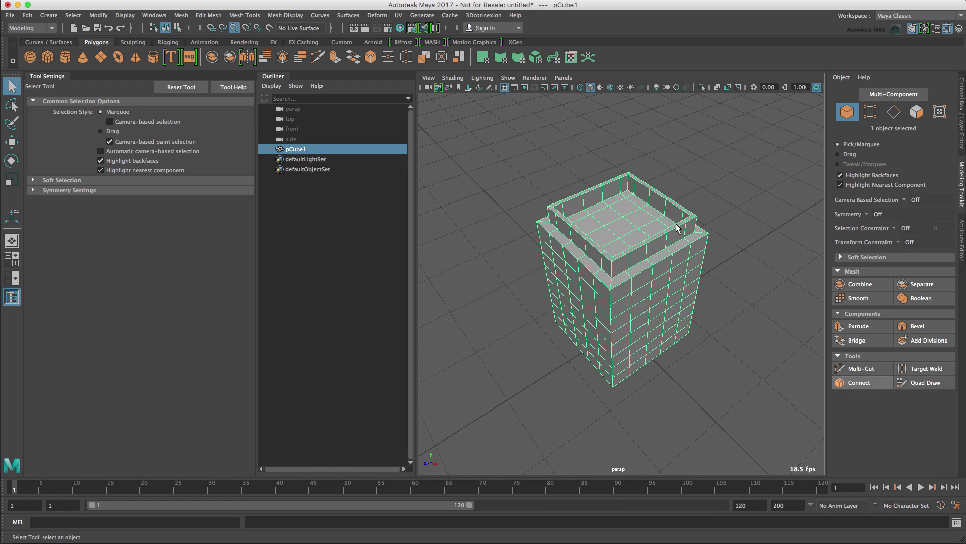
Step: Assign a new Lambert material to the cube, chosen from the favorite Maya surface shaders
{"action": "right_click_drag", "start_coordinate": [660, 239], "coordinate": [693, 504]}
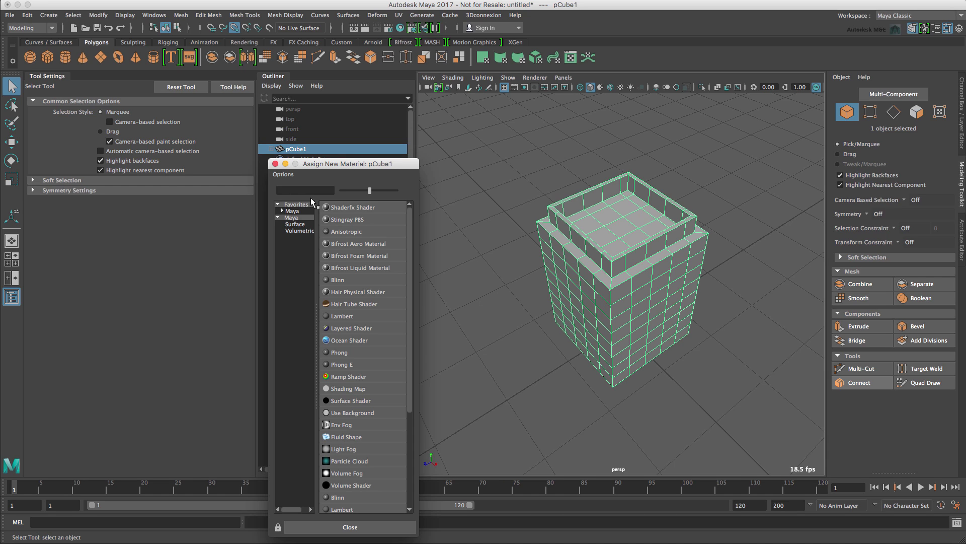
{"action": "left_click", "coordinate": [283, 211]}
{"action": "left_click", "coordinate": [300, 217]}
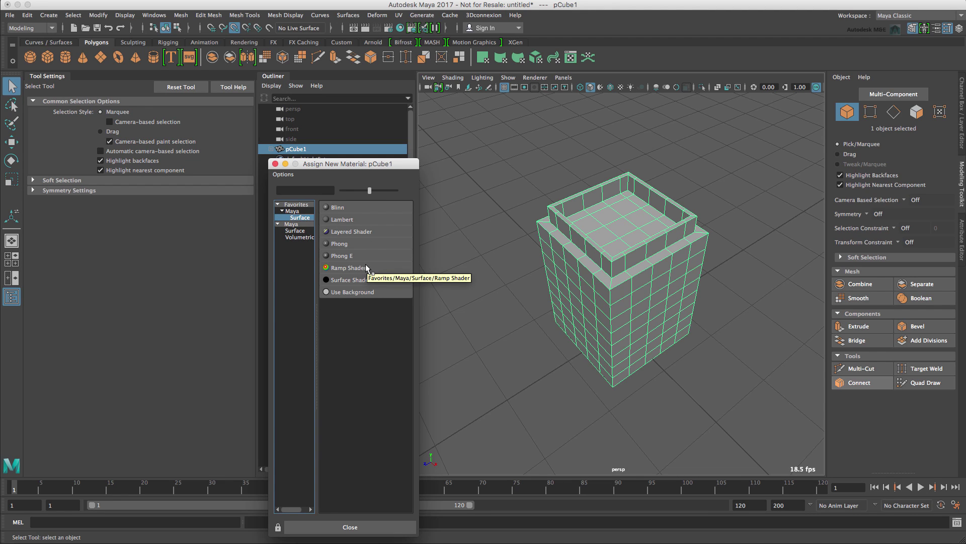
{"action": "left_click", "coordinate": [343, 220]}
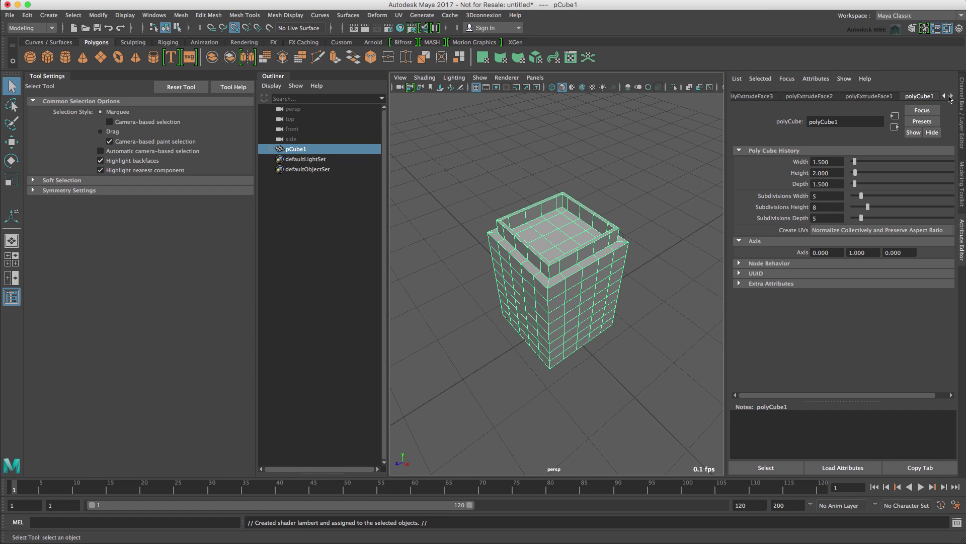
Step: Rename the cube's new Lambert material as Building01_Base_Lambert
{"action": "left_click", "coordinate": [952, 96]}
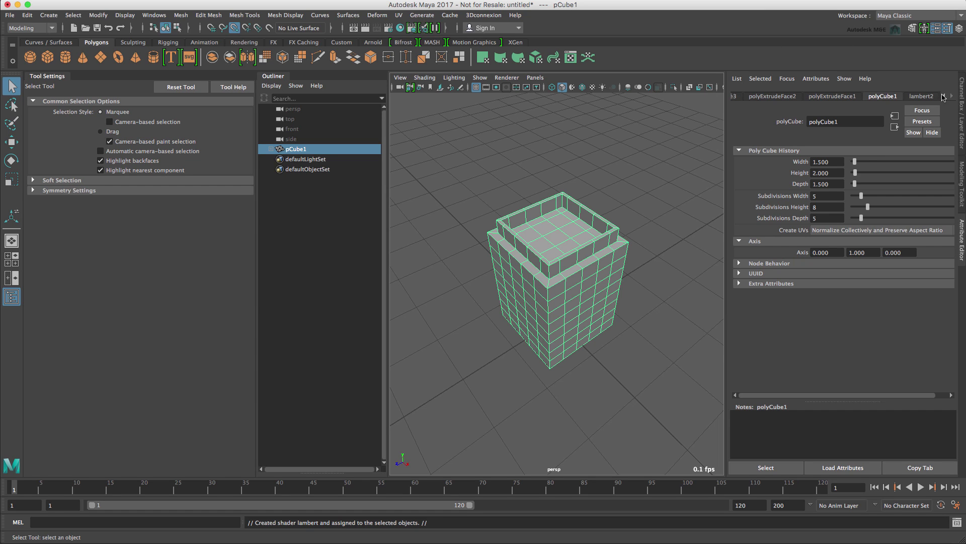
{"action": "left_click", "coordinate": [935, 95]}
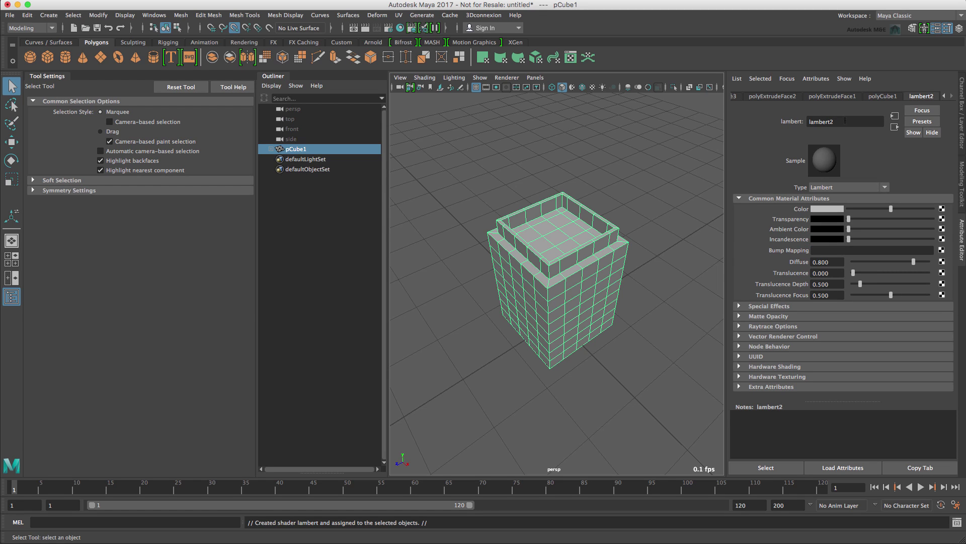
{"action": "left_click_drag", "start_coordinate": [854, 122], "coordinate": [680, 128]}
{"action": "type", "text": "Building01_Base_Lambert"}
{"action": "key", "text": "Return"}
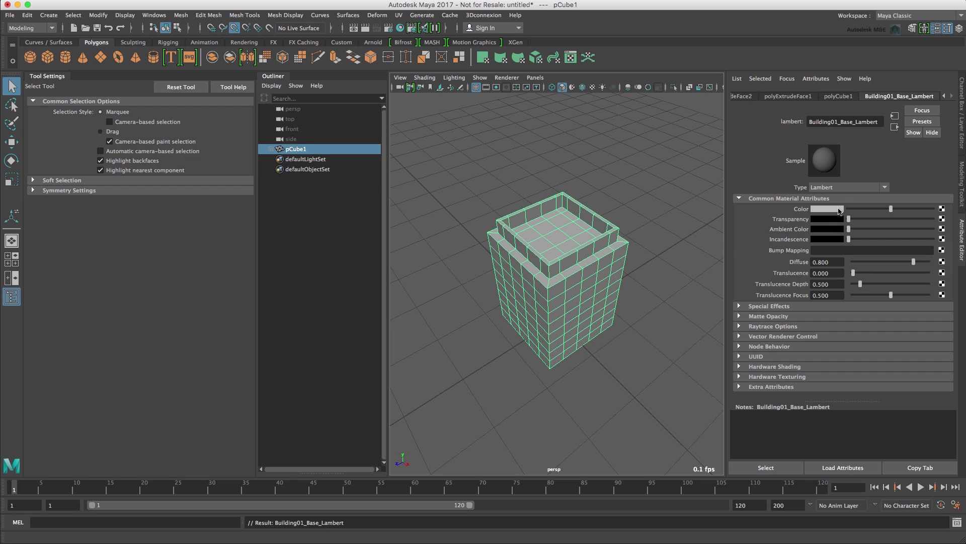
Step: Set the Building01_Base_Lambert color to a dark golden orange, with saturation 0.945 and value 0.5
{"action": "left_click", "coordinate": [839, 209]}
{"action": "left_click_drag", "start_coordinate": [797, 235], "coordinate": [860, 251]}
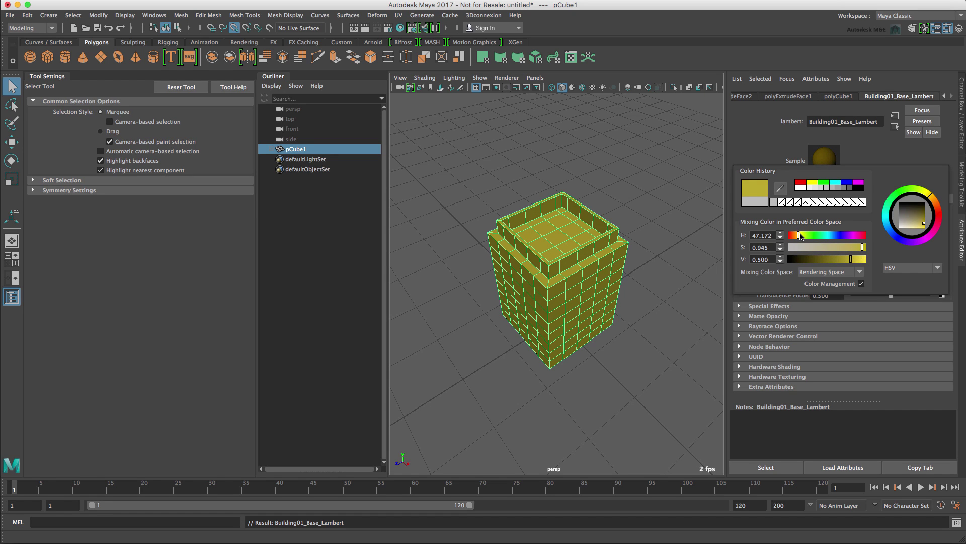
{"action": "left_click_drag", "start_coordinate": [800, 235], "coordinate": [796, 236]}
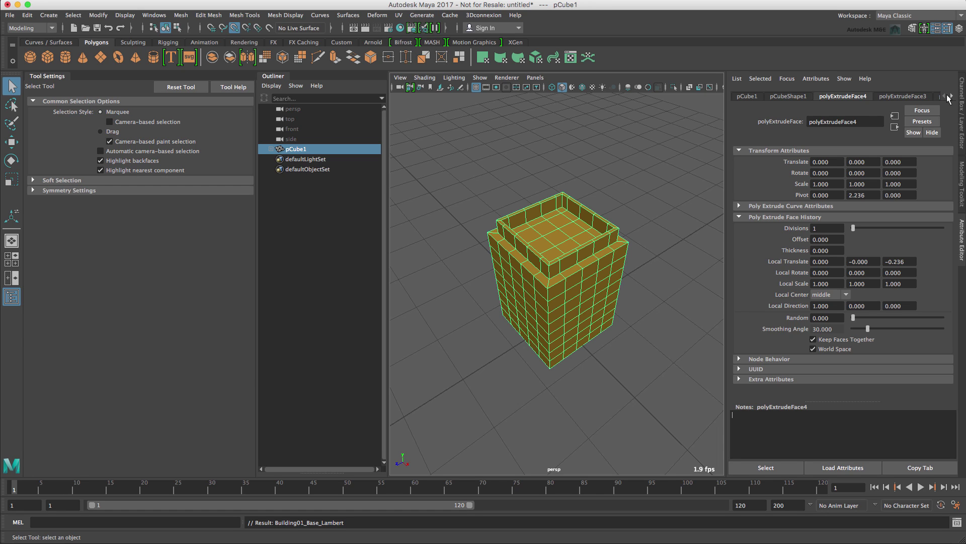
Step: Show and hide the Tool Settings, Attribute Editor, Modeling Toolkit and Channel Box in turn, ending with the Channel Box open
{"action": "left_click", "coordinate": [961, 110]}
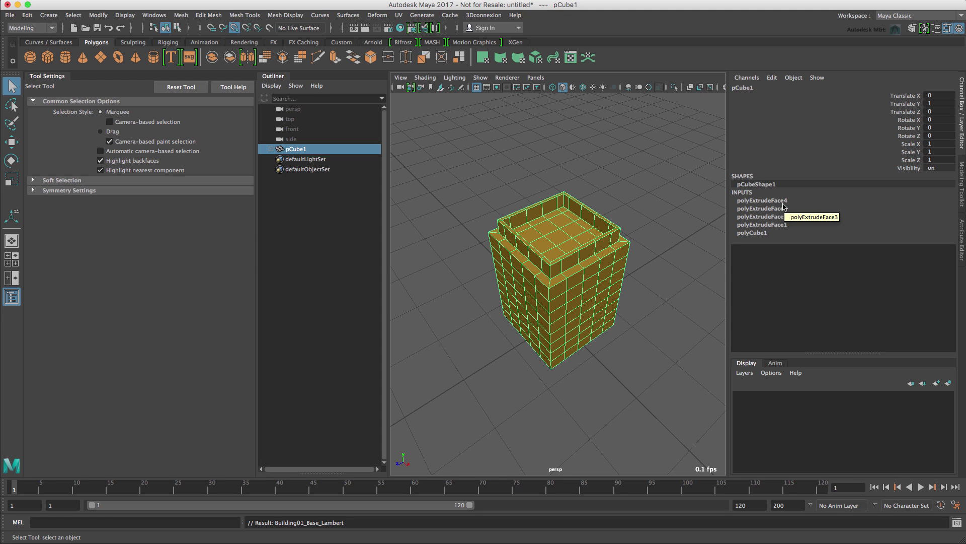
{"action": "left_click", "coordinate": [947, 29]}
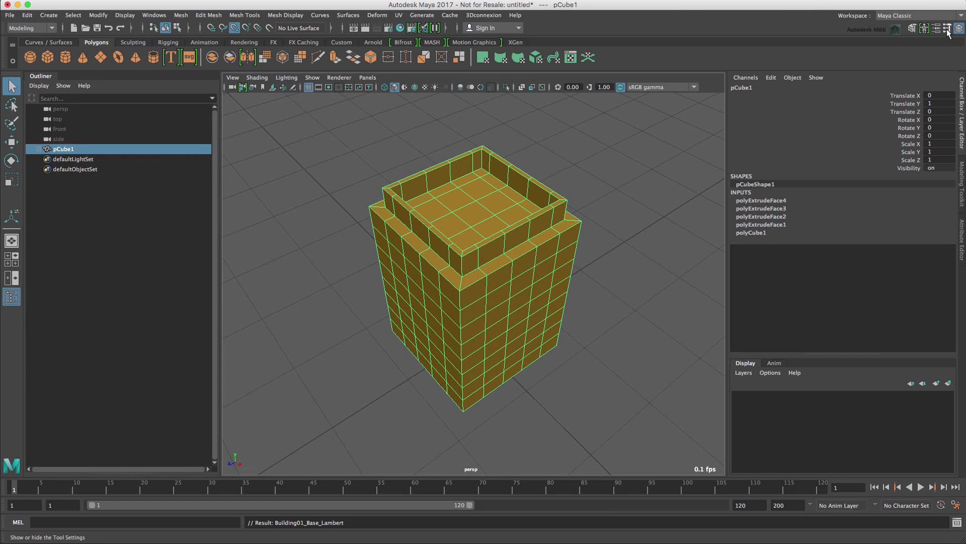
{"action": "left_click", "coordinate": [948, 28]}
{"action": "left_click", "coordinate": [947, 29]}
{"action": "left_click", "coordinate": [947, 29]}
{"action": "left_click", "coordinate": [936, 28]}
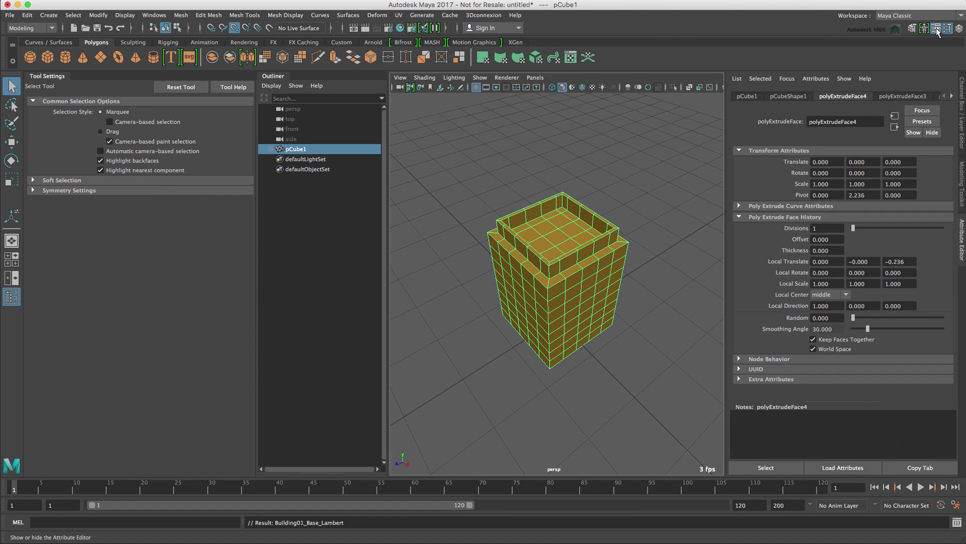
{"action": "left_click", "coordinate": [936, 28]}
{"action": "left_click", "coordinate": [936, 28]}
{"action": "left_click", "coordinate": [936, 28]}
{"action": "left_click", "coordinate": [914, 30]}
{"action": "left_click", "coordinate": [913, 29]}
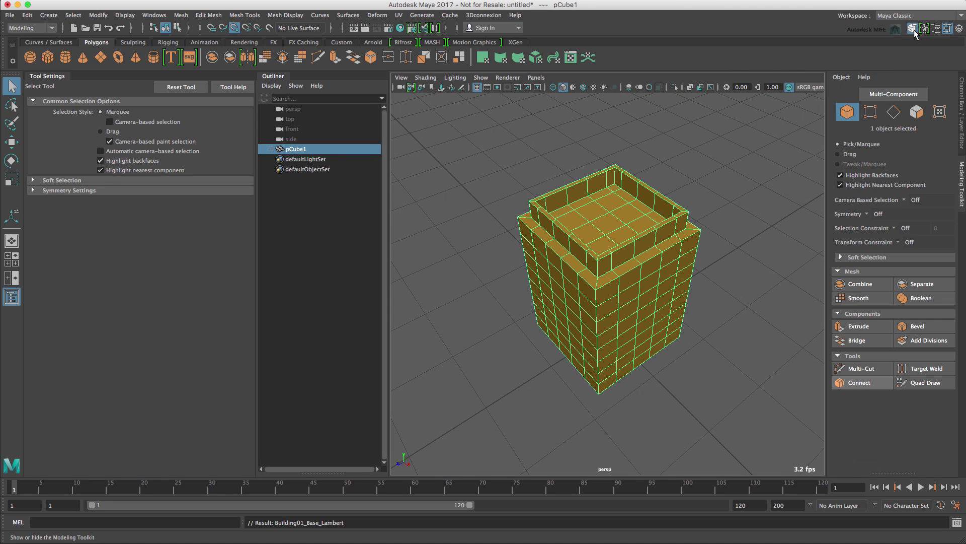
{"action": "left_click", "coordinate": [959, 29]}
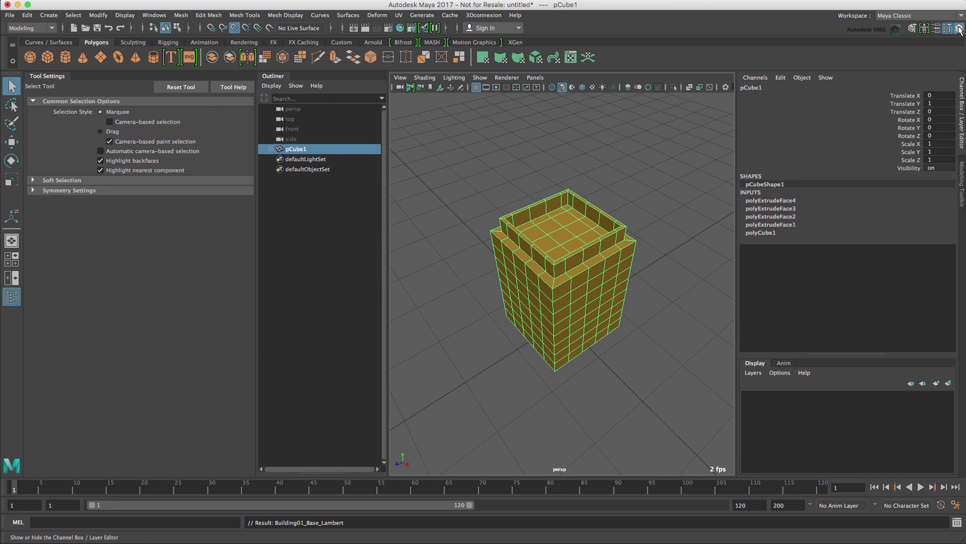
{"action": "left_click", "coordinate": [959, 29]}
{"action": "left_click", "coordinate": [960, 30]}
{"action": "left_click", "coordinate": [959, 29]}
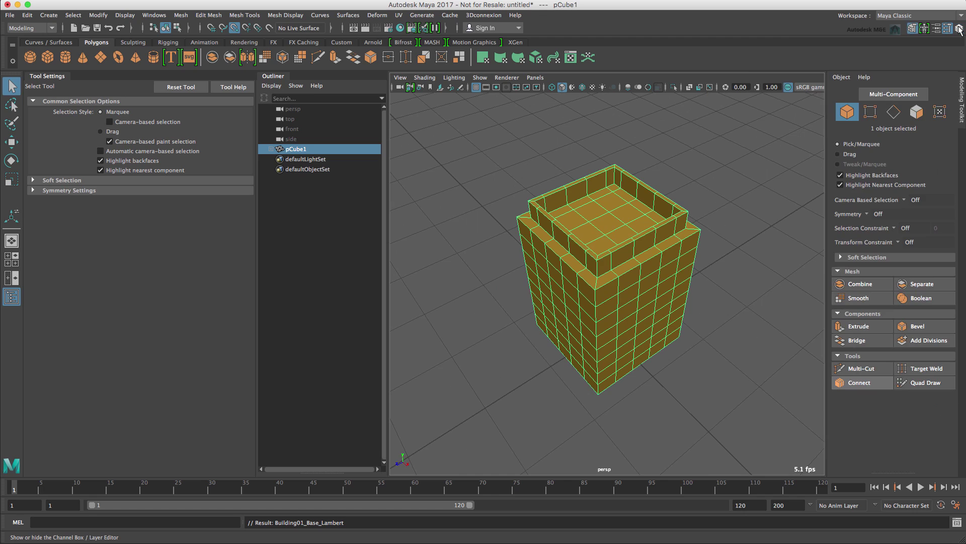
{"action": "left_click", "coordinate": [959, 29]}
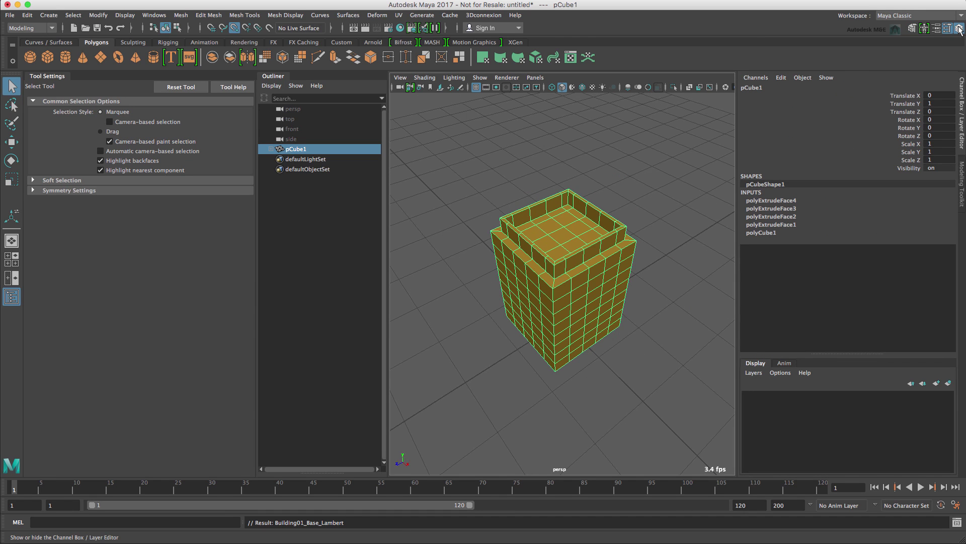
Step: Try a Local Translate Z of 0.536 on the cube's polyExtrudeFace2 history node, and undo the change
{"action": "left_click", "coordinate": [769, 217]}
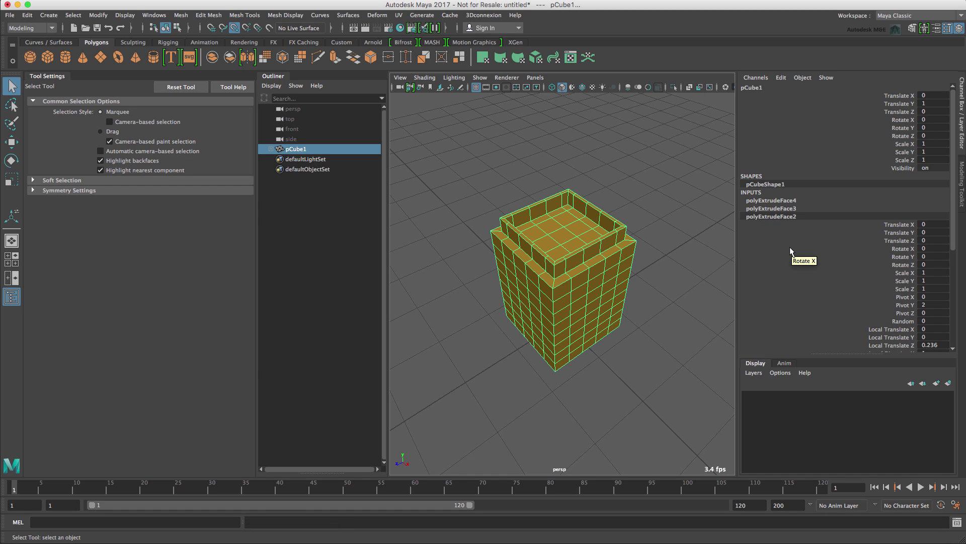
{"action": "scroll", "coordinate": [790, 250], "scroll_direction": "down", "scroll_amount": 5}
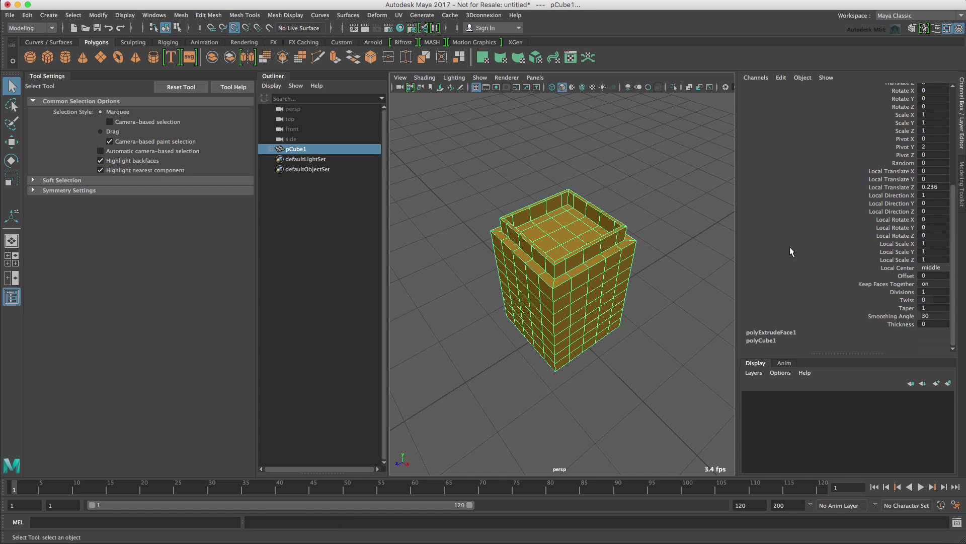
{"action": "scroll", "coordinate": [790, 251], "scroll_direction": "up", "scroll_amount": 1}
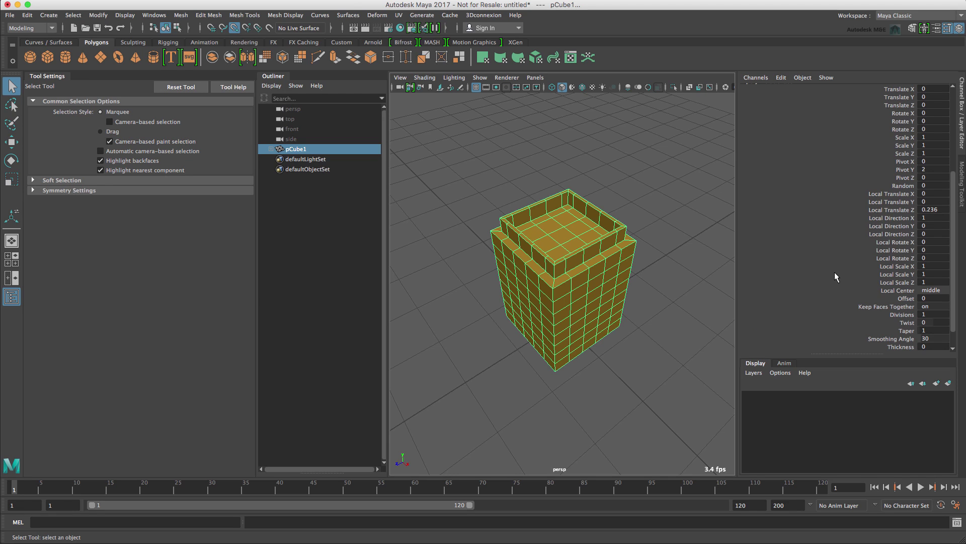
{"action": "scroll", "coordinate": [854, 285], "scroll_direction": "down", "scroll_amount": 1}
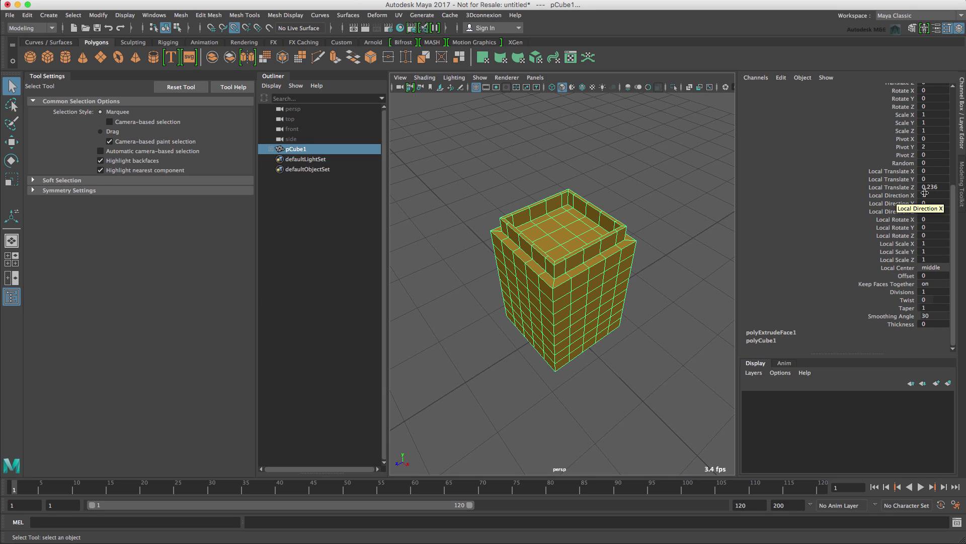
{"action": "left_click", "coordinate": [905, 187]}
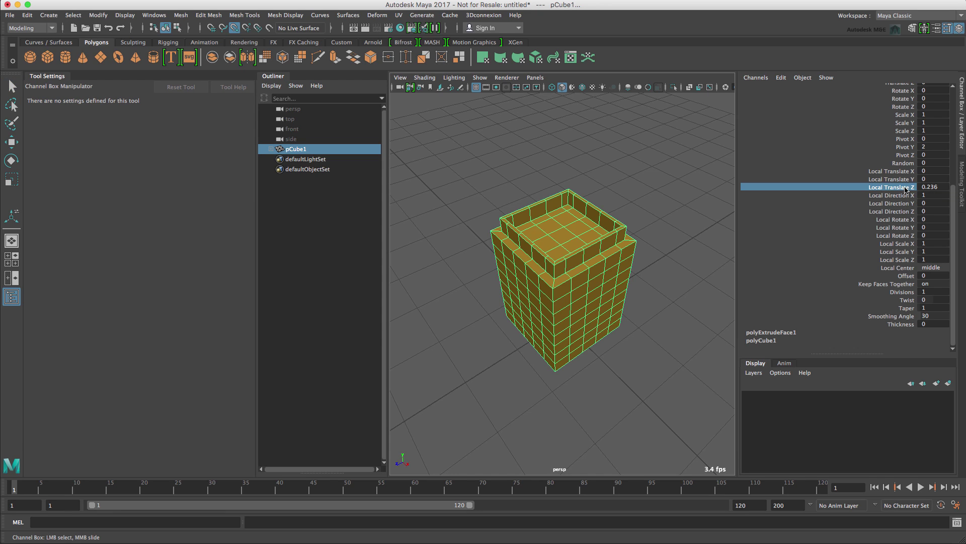
{"action": "mouse_move", "coordinate": [673, 193]}
{"action": "middle_mouse_down"}
{"action": "mouse_move", "coordinate": [682, 191]}
{"action": "mouse_move", "coordinate": [667, 192]}
{"action": "mouse_move", "coordinate": [675, 194]}
{"action": "middle_mouse_up"}
{"action": "key", "text": "grave"}
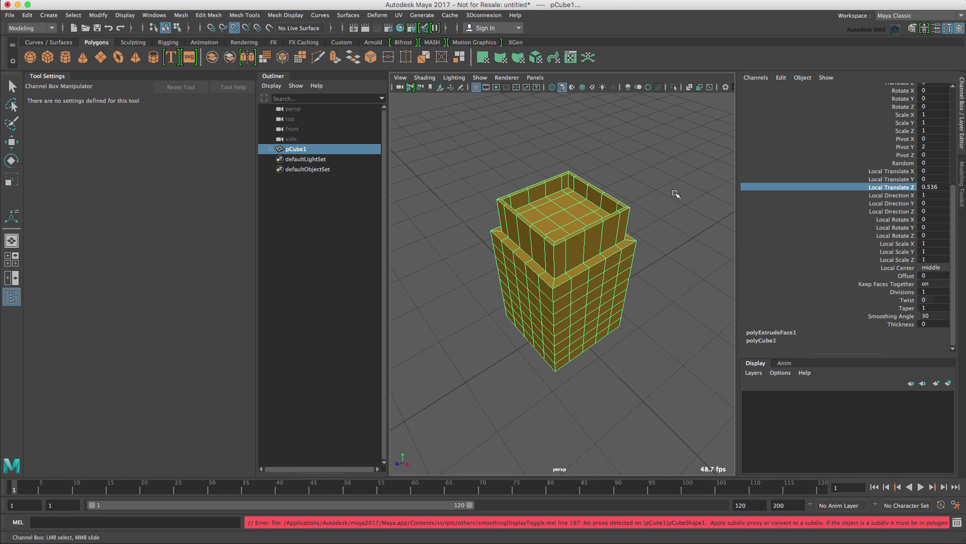
{"action": "key", "text": "z"}
{"action": "key", "text": "z"}
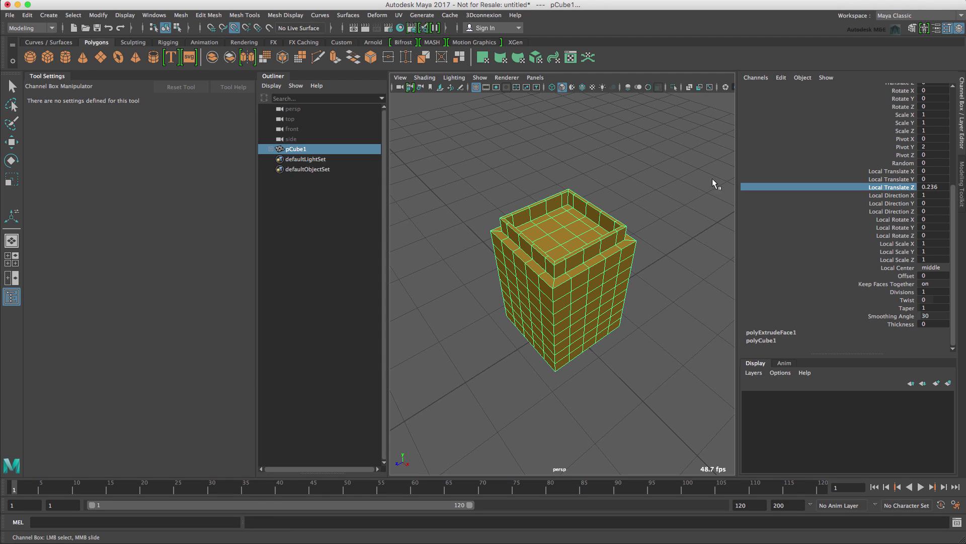
Step: Show the Attribute Editor and delete the cube's construction history
{"action": "left_click", "coordinate": [936, 29]}
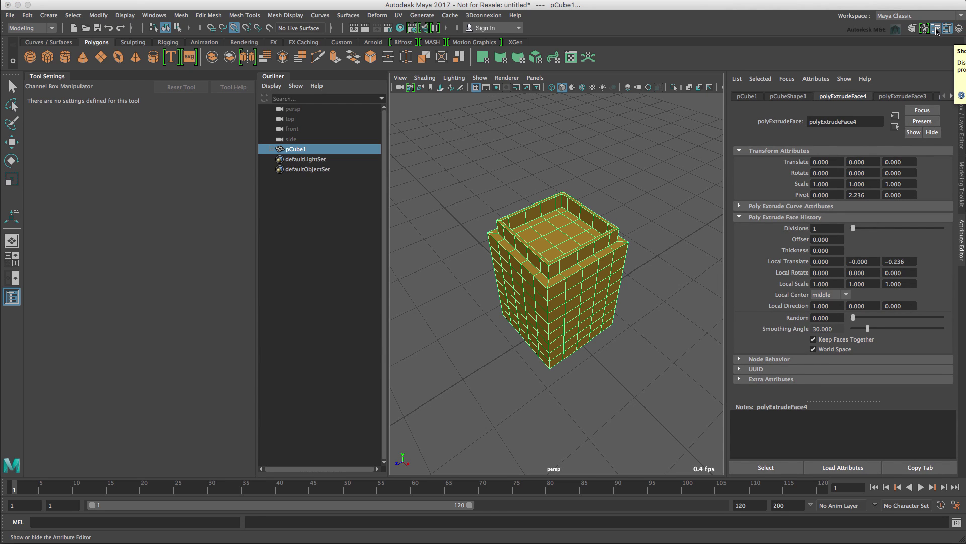
{"action": "left_click", "coordinate": [27, 15]}
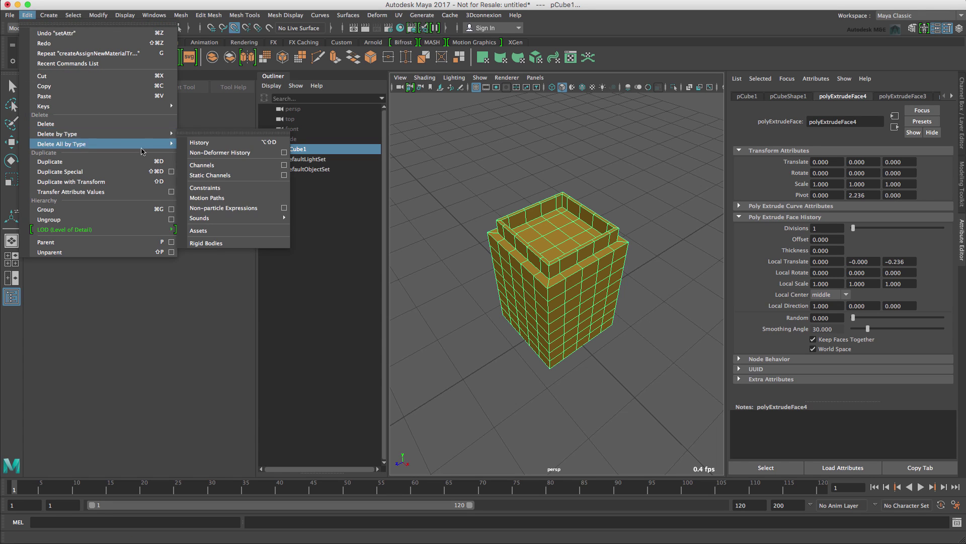
{"action": "mouse_move", "coordinate": [154, 146]}
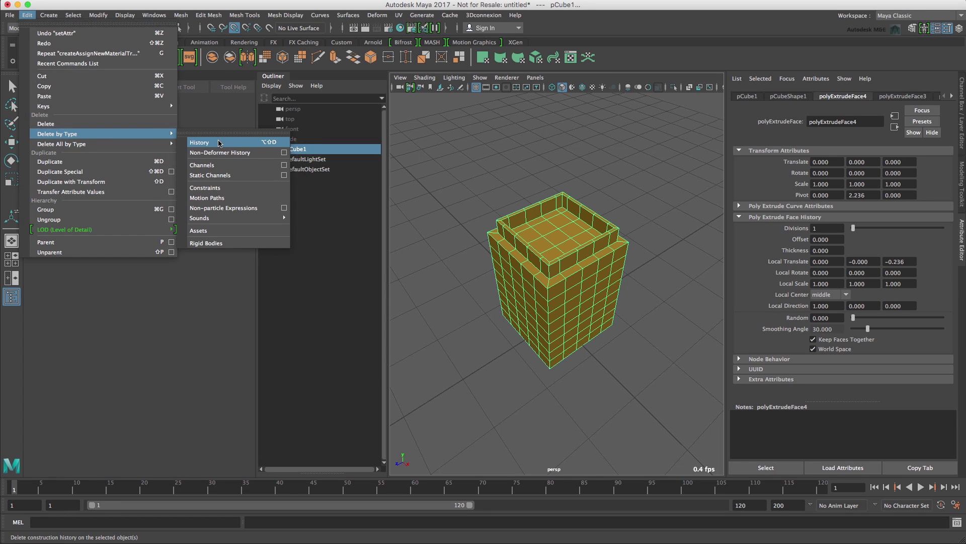
{"action": "left_click", "coordinate": [218, 144]}
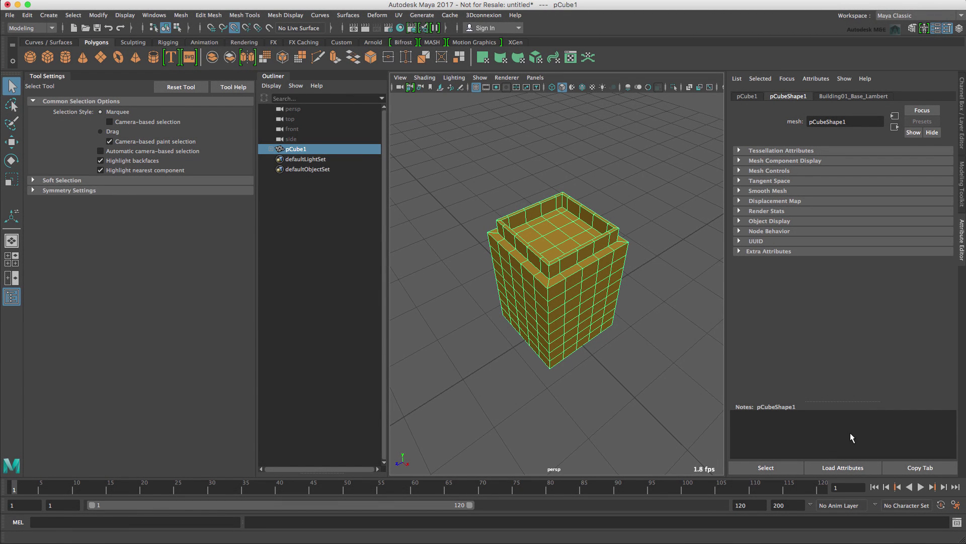
Step: Show the Modeling Toolkit and turn on symmetry, trying Object Z first and settling on Object X
{"action": "left_click", "coordinate": [912, 30]}
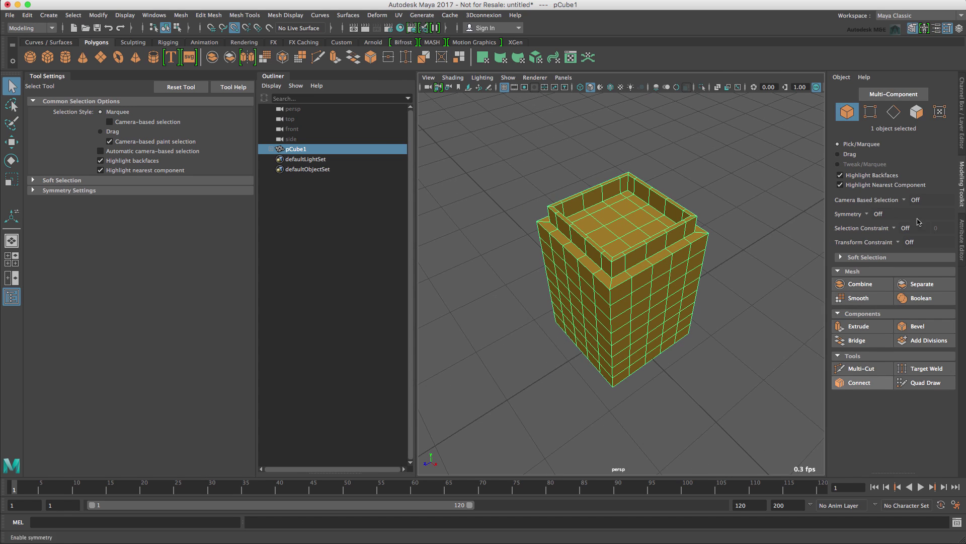
{"action": "left_click", "coordinate": [868, 217]}
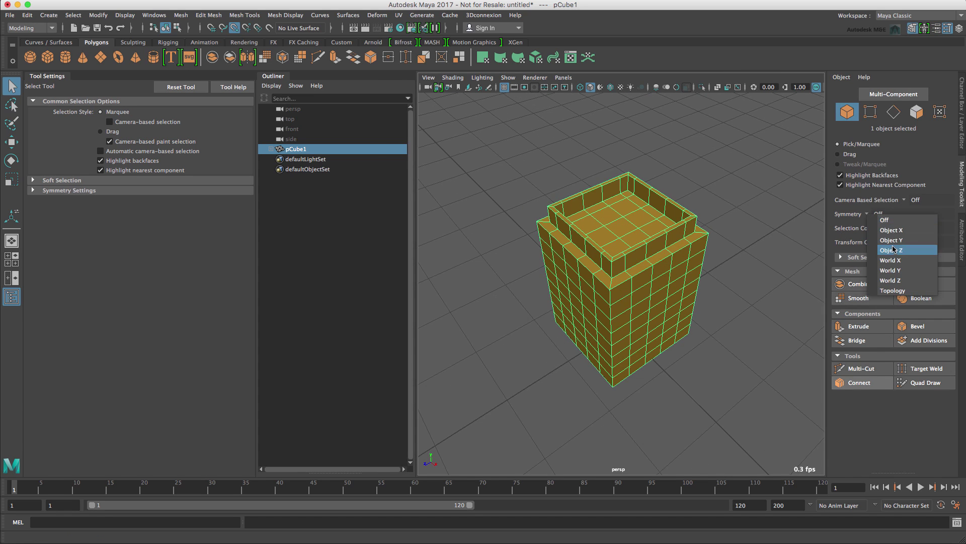
{"action": "left_click", "coordinate": [894, 249]}
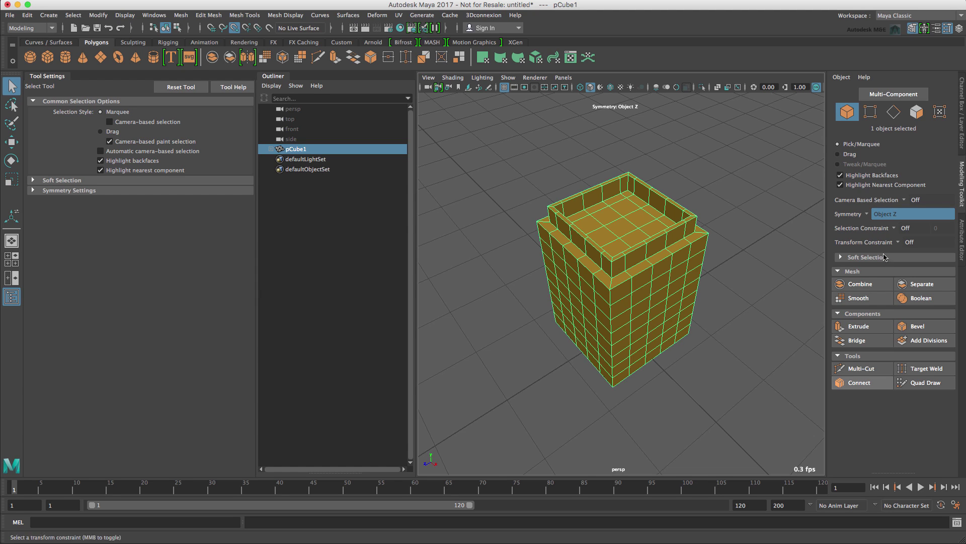
{"action": "left_click_drag", "start_coordinate": [557, 338], "coordinate": [596, 327], "text": "alt"}
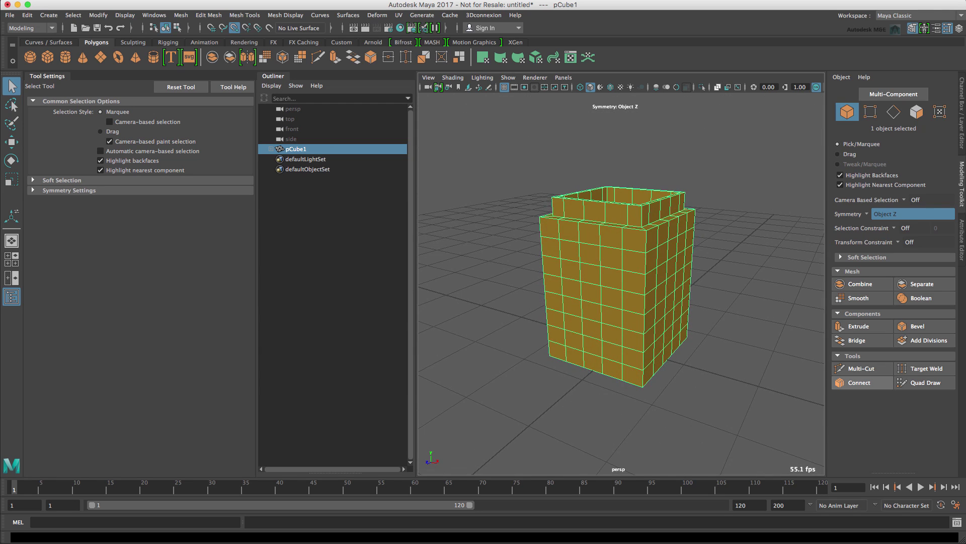
{"action": "left_click", "coordinate": [866, 214]}
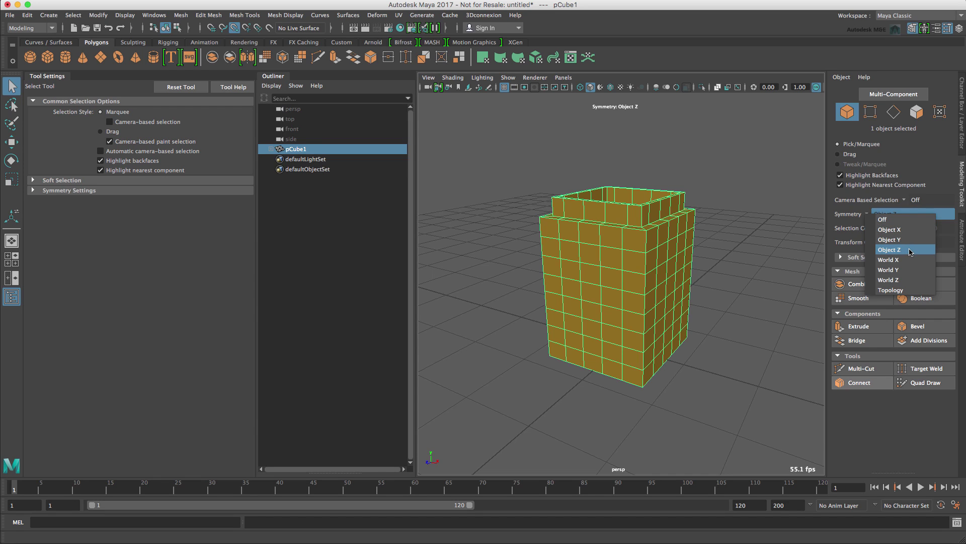
{"action": "left_click", "coordinate": [910, 230]}
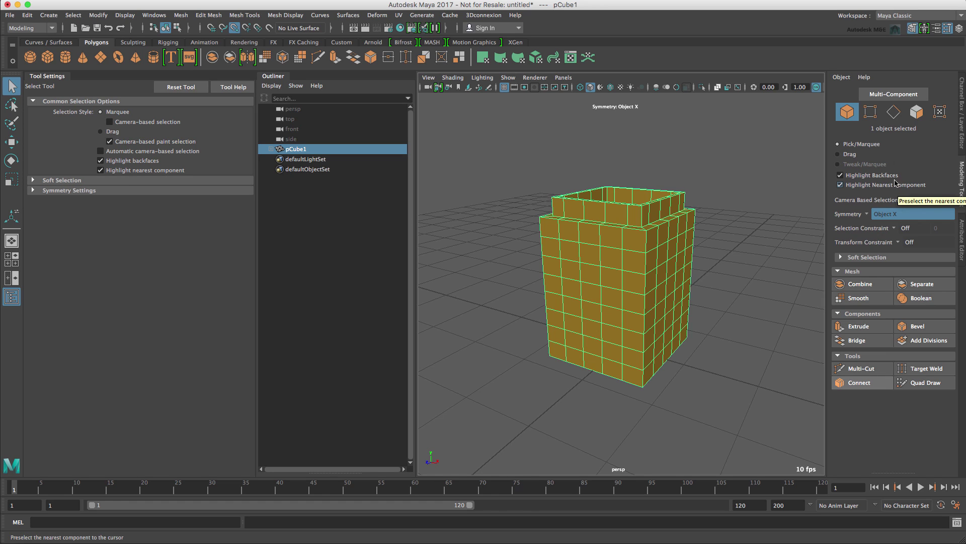
Step: Switch to face selection and pick symmetric pairs of window faces on the front wall, plus the first window column on the adjacent wall
{"action": "left_click", "coordinate": [902, 98]}
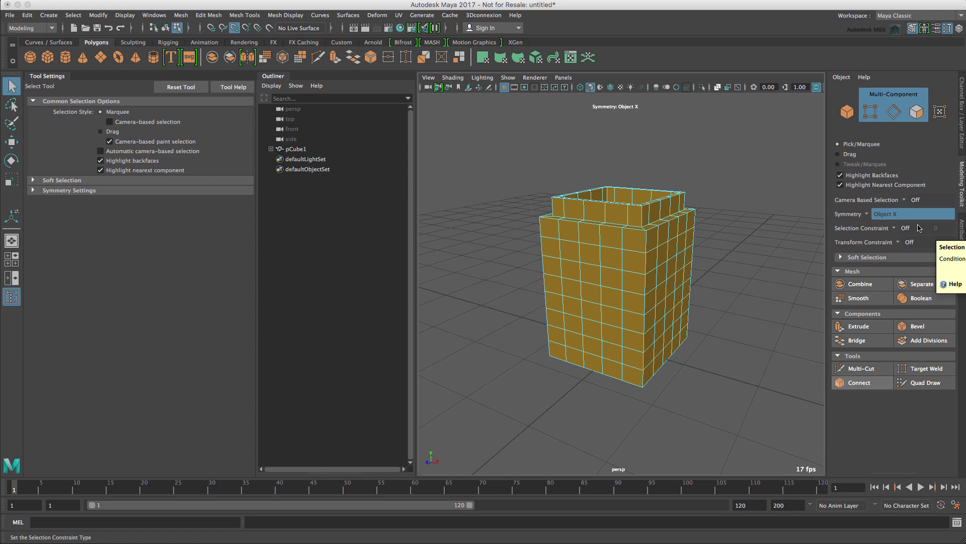
{"action": "left_click", "coordinate": [914, 112]}
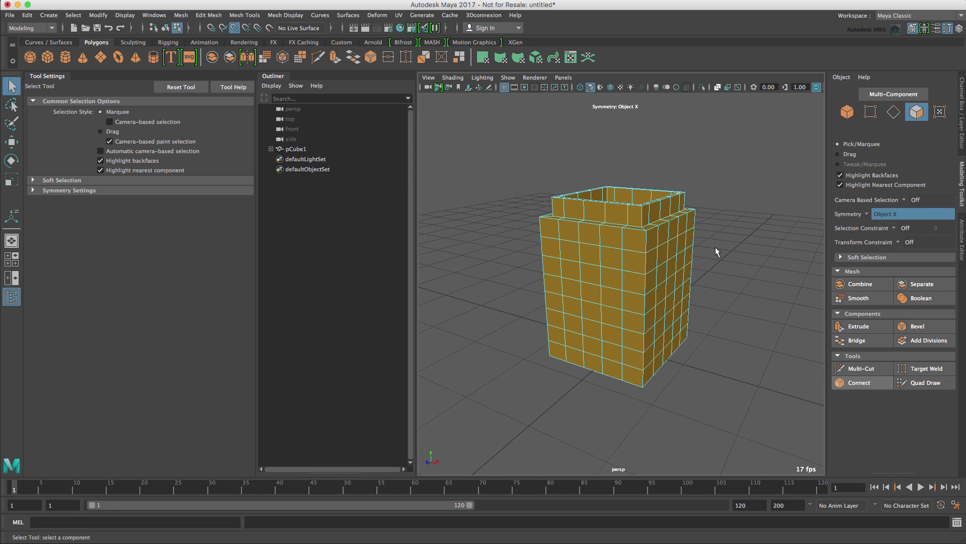
{"action": "left_click", "coordinate": [606, 259]}
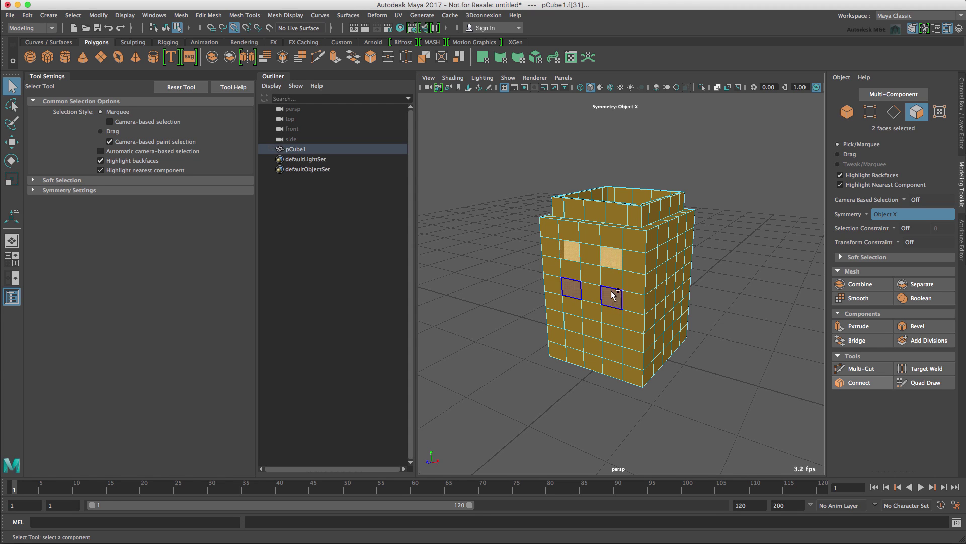
{"action": "left_click", "coordinate": [611, 293], "text": "shift"}
{"action": "left_click", "coordinate": [661, 328], "text": "shift"}
{"action": "left_click", "coordinate": [660, 294], "text": "shift"}
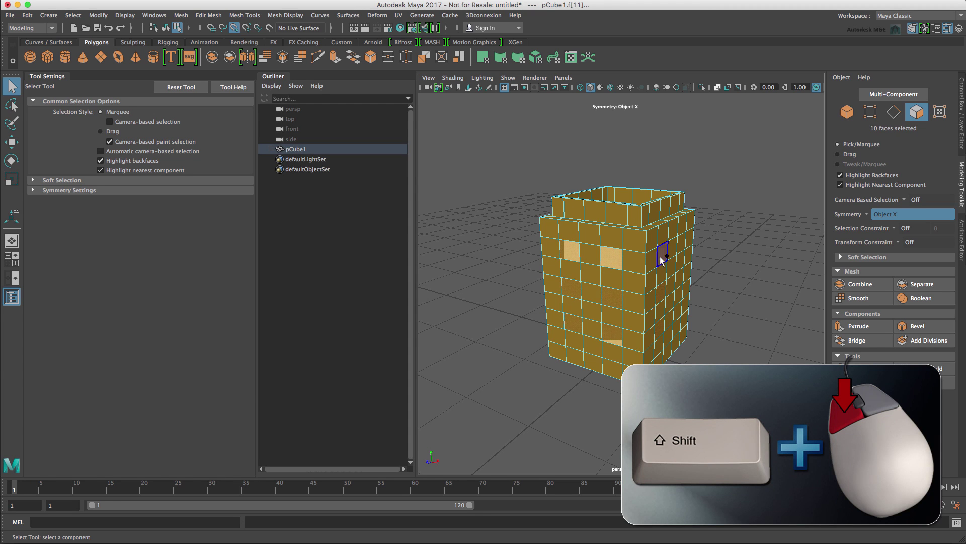
{"action": "left_click", "coordinate": [661, 256], "text": "shift"}
Step: Add the adjacent wall's second window column and two symmetric columns on the remaining wall to the face selection, three windows per column
{"action": "left_click_drag", "start_coordinate": [711, 271], "coordinate": [670, 280], "text": "alt"}
{"action": "left_click", "coordinate": [672, 267], "text": "shift"}
{"action": "left_click", "coordinate": [671, 298], "text": "shift"}
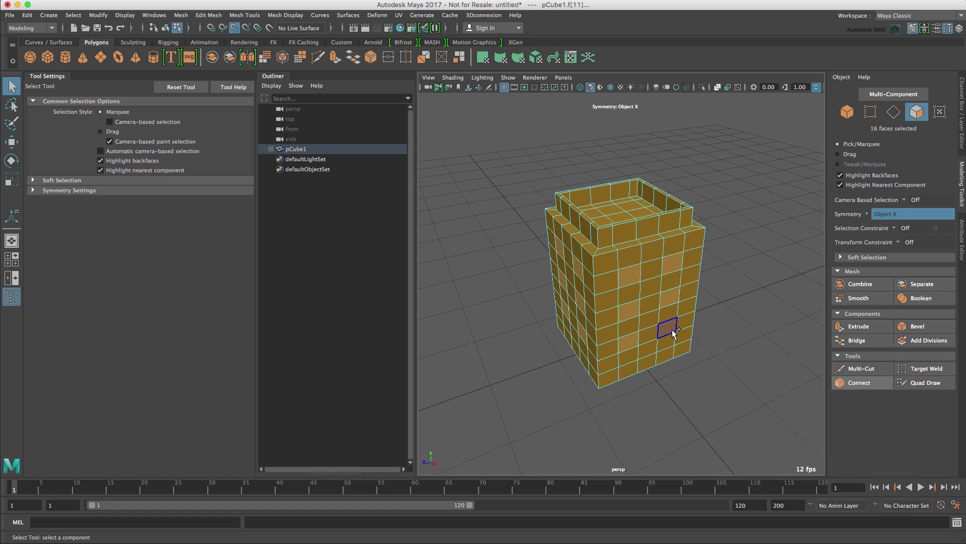
{"action": "left_click", "coordinate": [671, 331], "text": "shift"}
{"action": "left_click_drag", "start_coordinate": [670, 331], "coordinate": [638, 319], "text": "alt"}
{"action": "left_click", "coordinate": [649, 281], "text": "shift"}
{"action": "left_click", "coordinate": [648, 307], "text": "shift"}
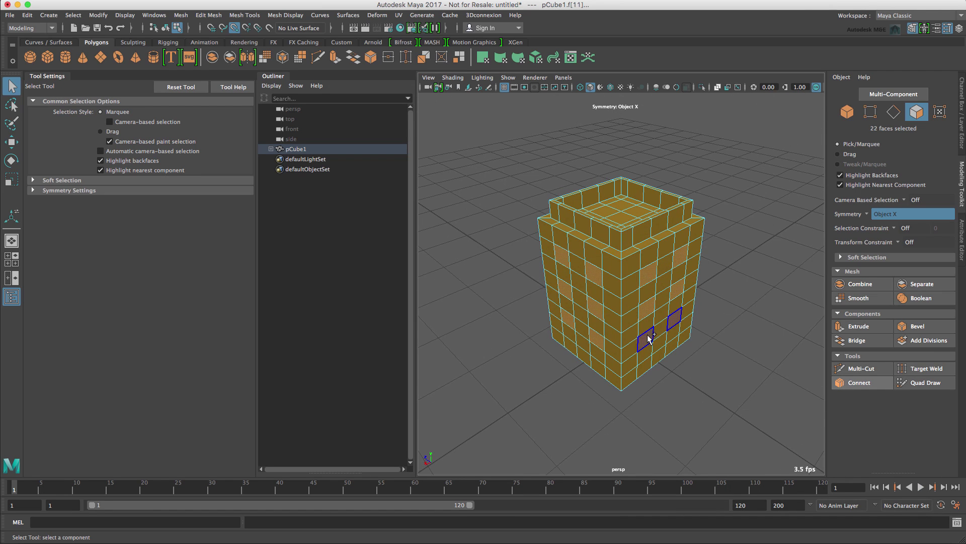
{"action": "left_click", "coordinate": [648, 338], "text": "shift"}
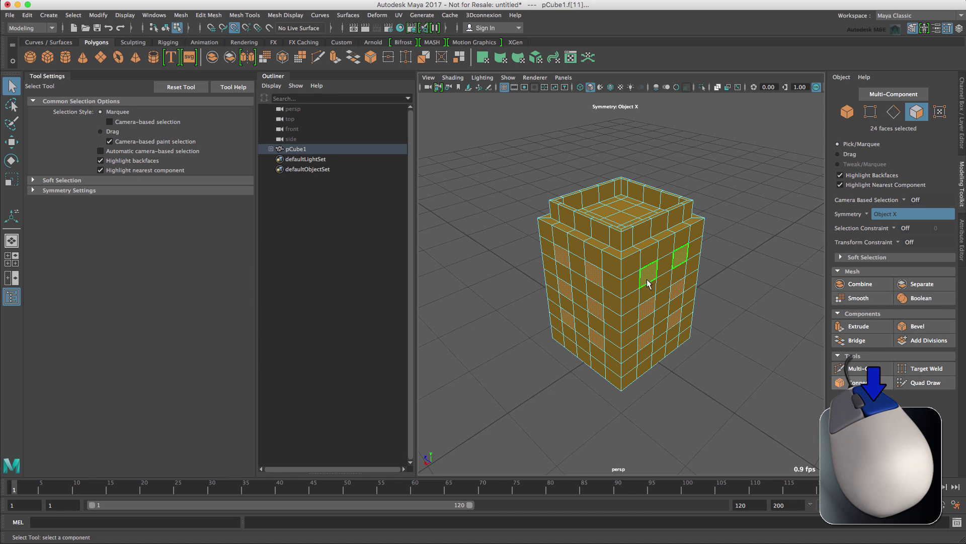
Step: Assign a new Phong material to the selected window faces
{"action": "right_click_drag", "start_coordinate": [648, 283], "coordinate": [642, 540]}
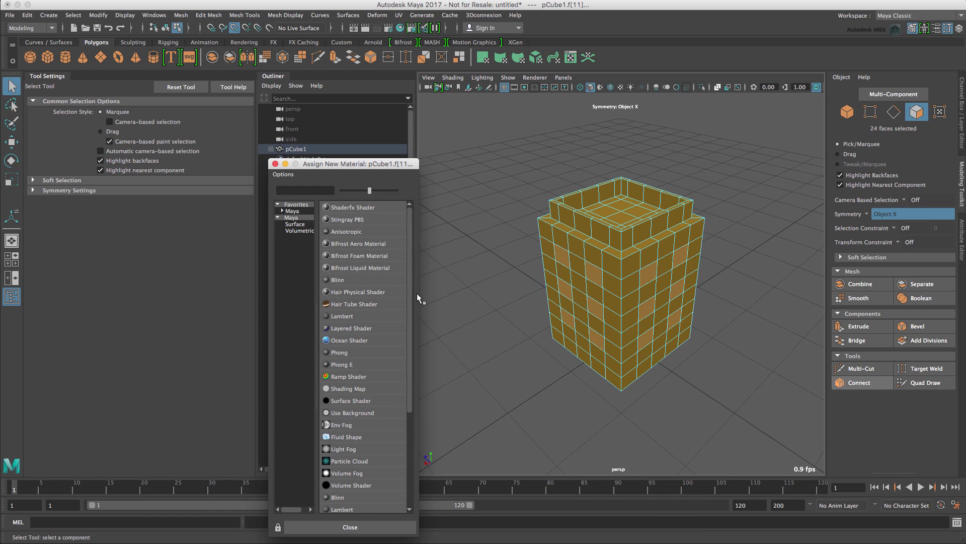
{"action": "left_click", "coordinate": [282, 211]}
{"action": "left_click", "coordinate": [300, 218]}
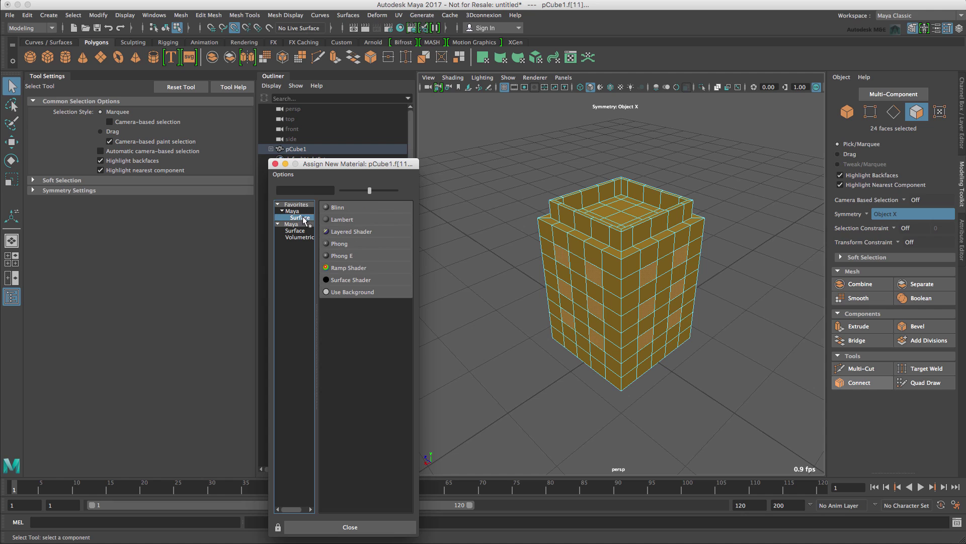
{"action": "left_click", "coordinate": [355, 242]}
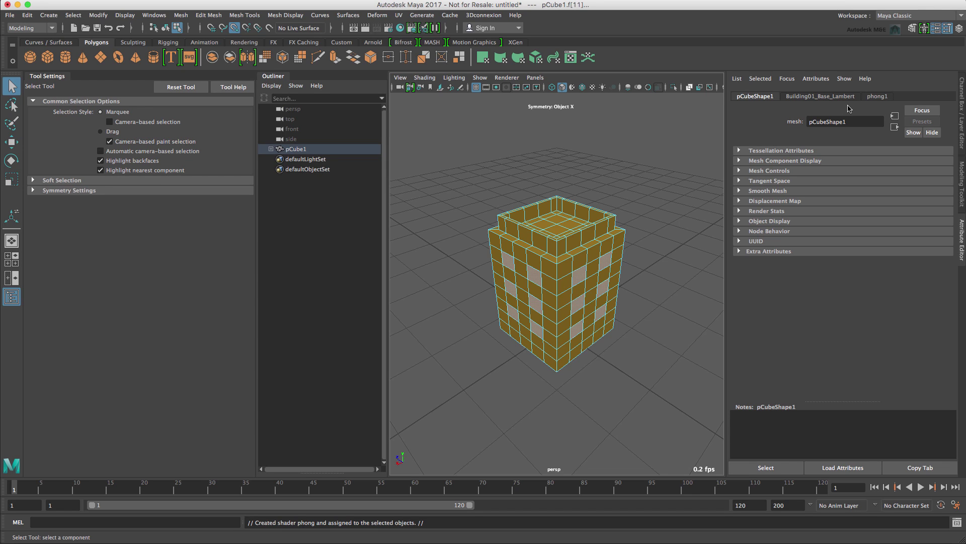
Step: Make sure the Outliner displays assigned materials, and expand pCube1 and its Materials group
{"action": "left_click", "coordinate": [277, 89]}
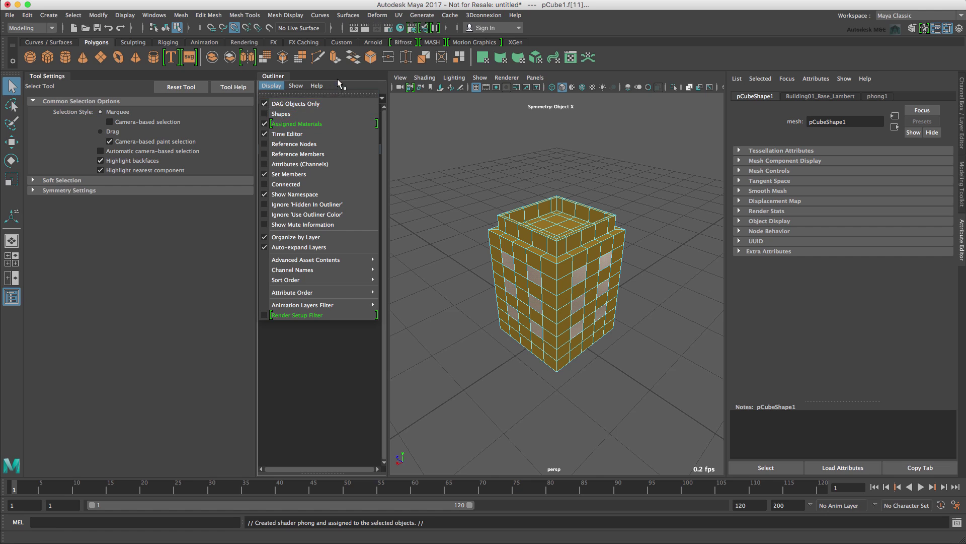
{"action": "left_click", "coordinate": [304, 124]}
{"action": "left_click", "coordinate": [271, 149]}
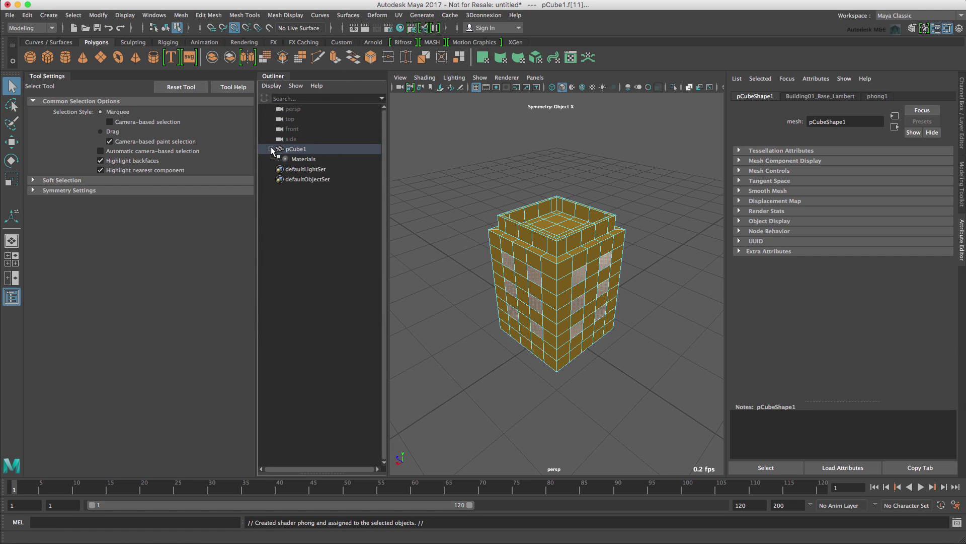
{"action": "left_click", "coordinate": [277, 159]}
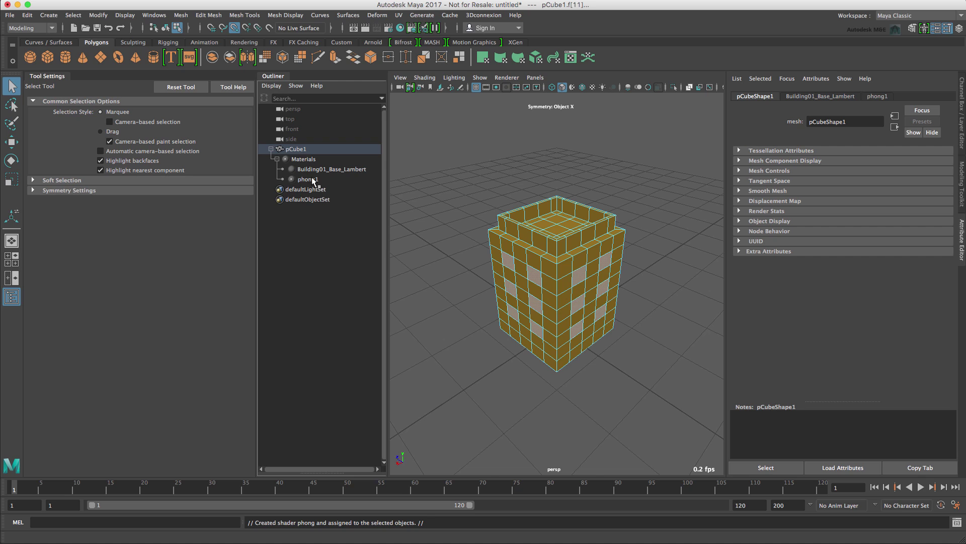
Step: Rename the phong1 material as SmallBuilding_Windows_phong
{"action": "double_click", "coordinate": [308, 179]}
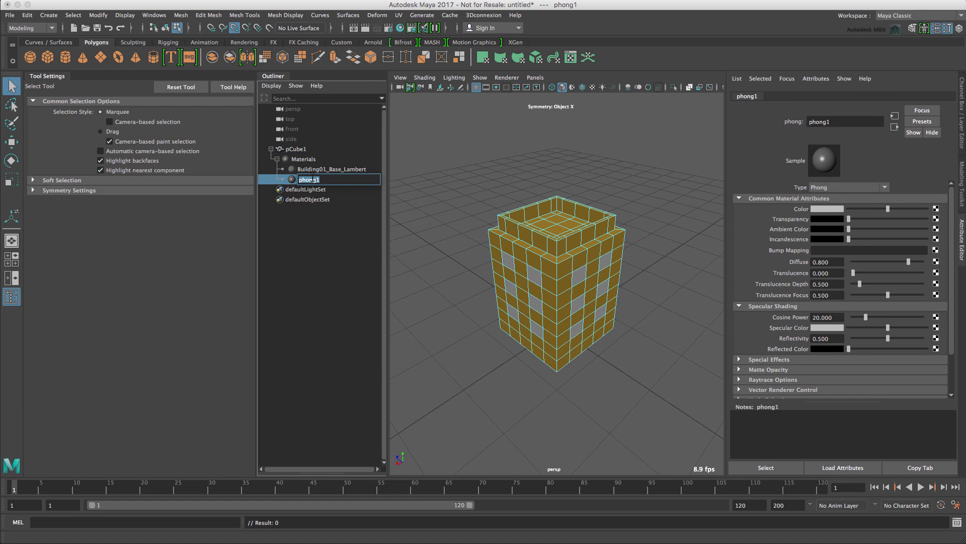
{"action": "type", "text": "SmallBUd"}
{"action": "key", "text": "BackSpace"}
{"action": "type", "text": "uilding_windows_phong"}
{"action": "key", "text": "Return"}
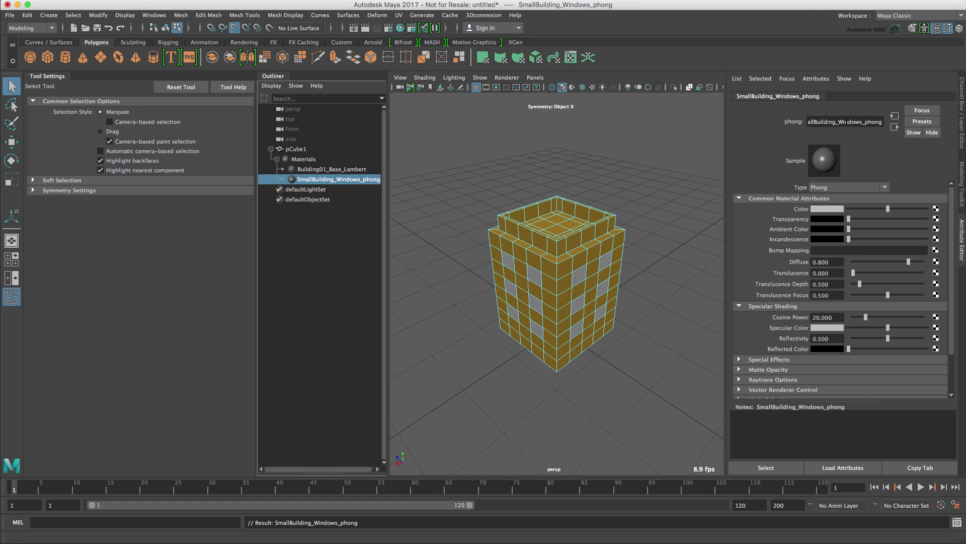
Step: Set the window material's color to blue with hue 206.069 and saturation 0.759, and clear the selection
{"action": "left_click", "coordinate": [823, 213]}
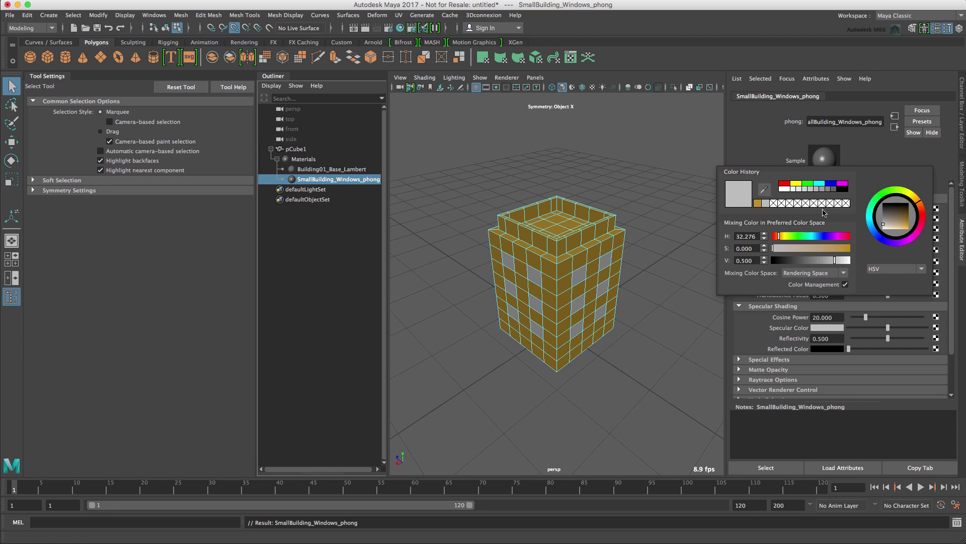
{"action": "left_click", "coordinate": [818, 239]}
{"action": "mouse_move", "coordinate": [819, 238]}
{"action": "left_mouse_down"}
{"action": "mouse_move", "coordinate": [779, 249]}
{"action": "mouse_move", "coordinate": [841, 249]}
{"action": "mouse_move", "coordinate": [830, 251]}
{"action": "left_mouse_up"}
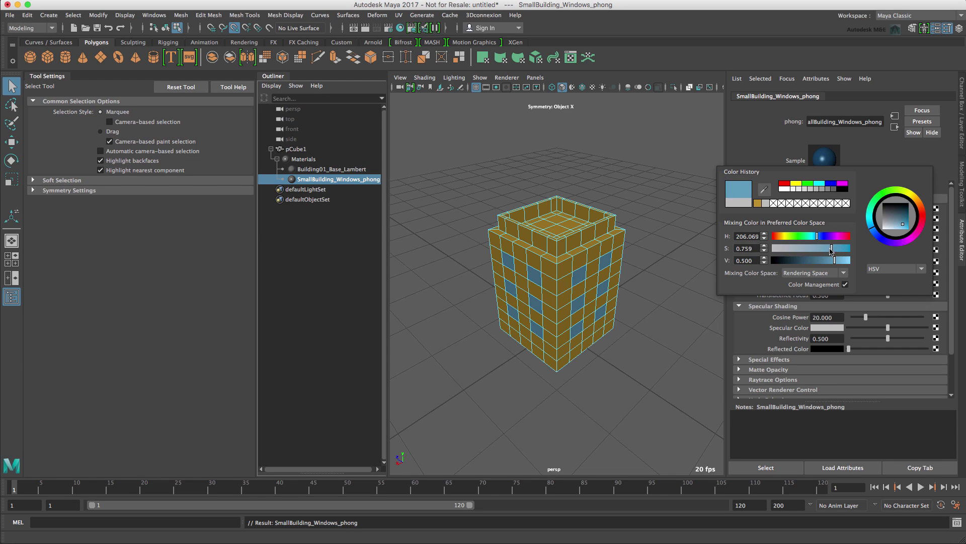
{"action": "left_click", "coordinate": [649, 345]}
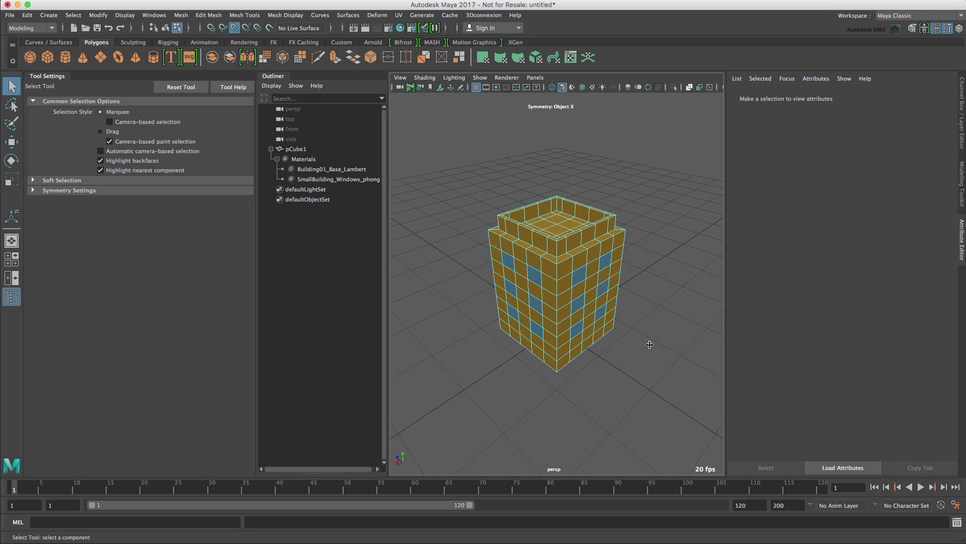
Step: Examine the attributes of SmallBuilding_Windows_phong and Building01_Base_Lambert in turn, ending on the window material
{"action": "left_click", "coordinate": [338, 179]}
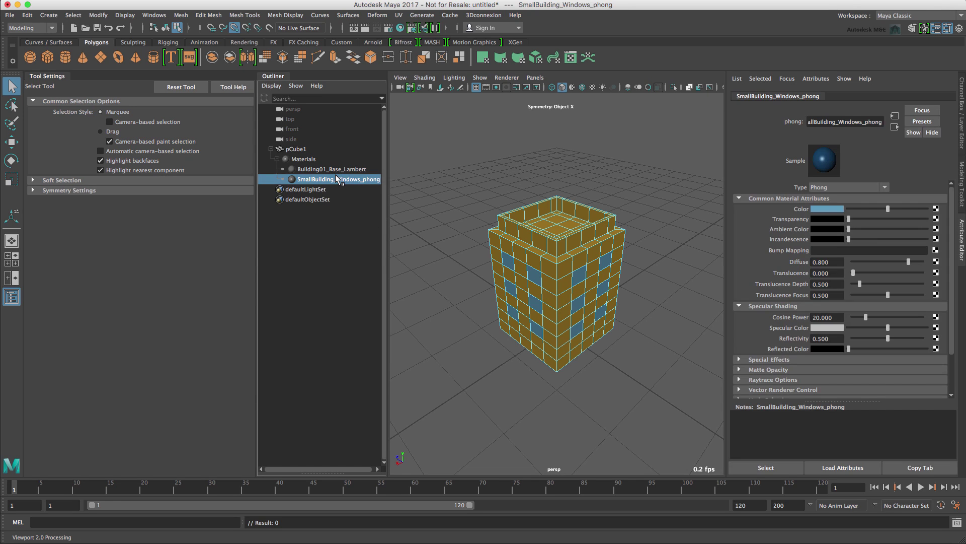
{"action": "left_click", "coordinate": [332, 170]}
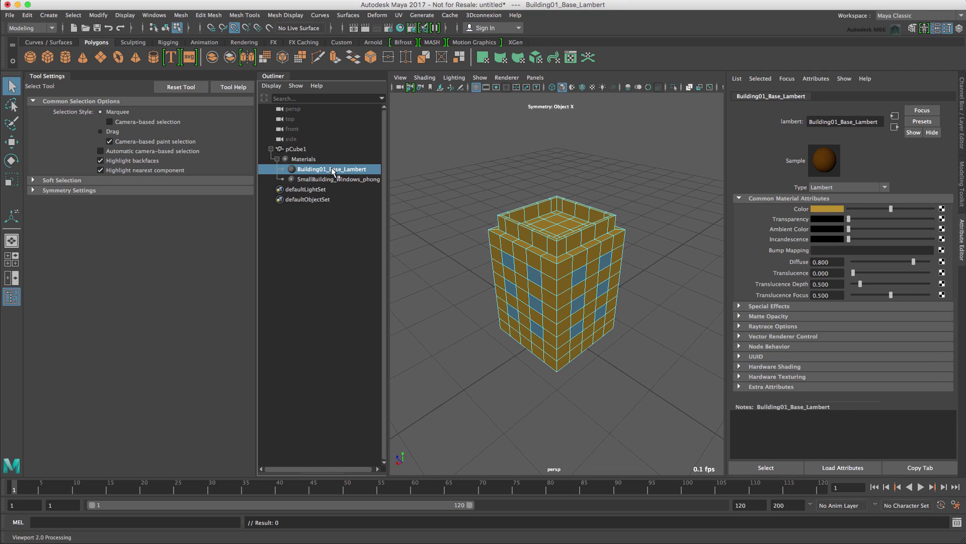
{"action": "left_click", "coordinate": [337, 179]}
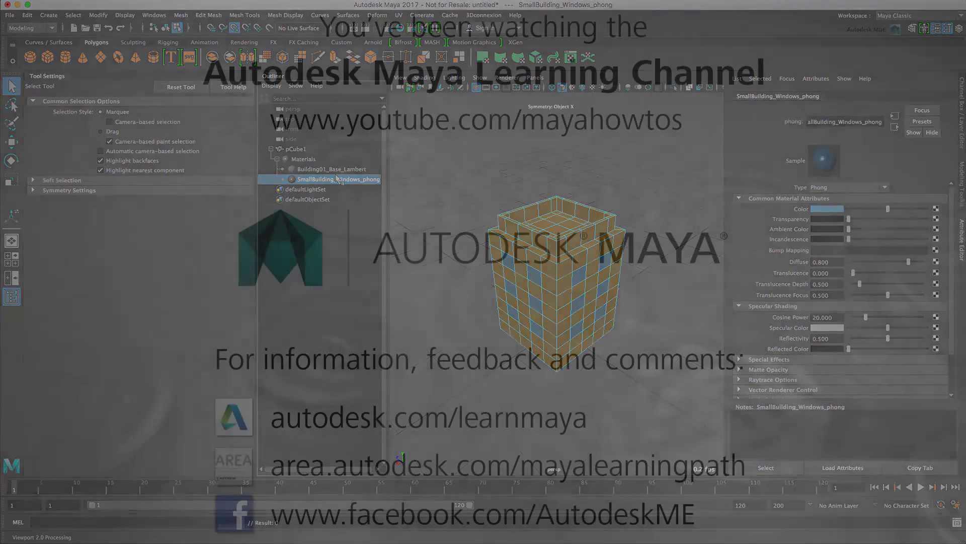